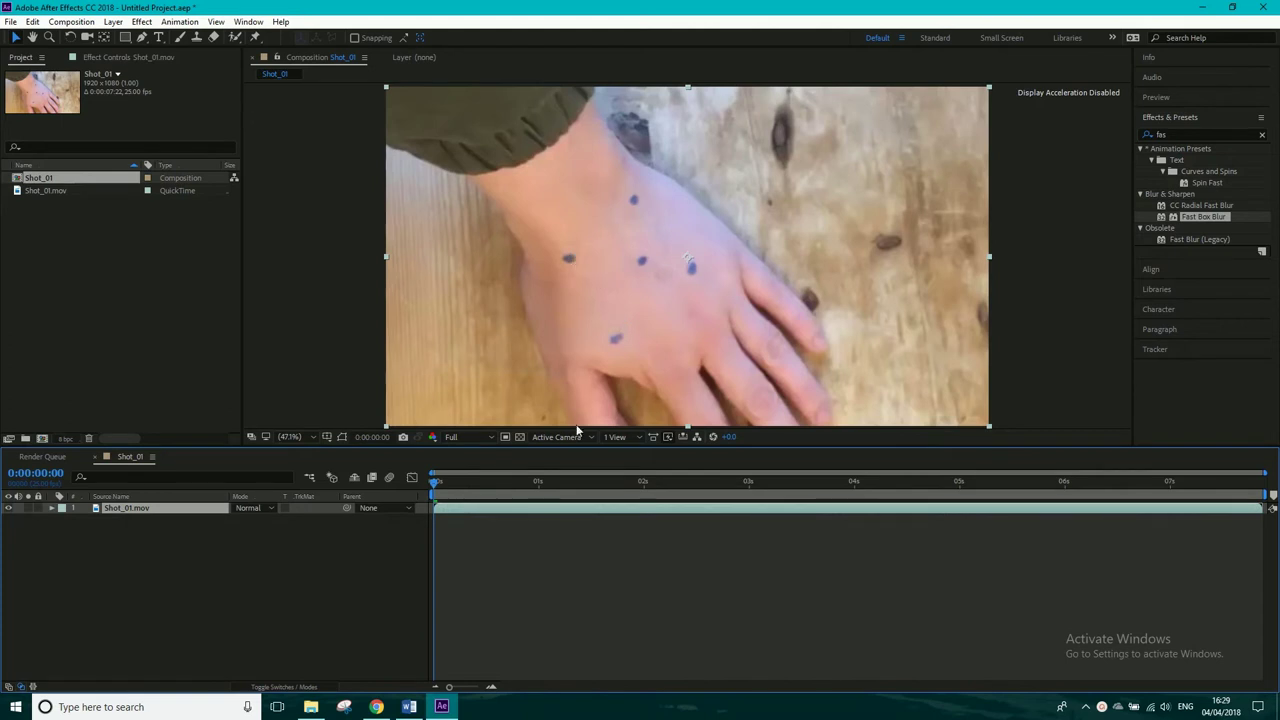
# - Scrub through the blurry hand footage, then return the time indicator to 0:00:00:00
pyautogui.moveTo(530, 487); pyautogui.dragTo(892, 490)
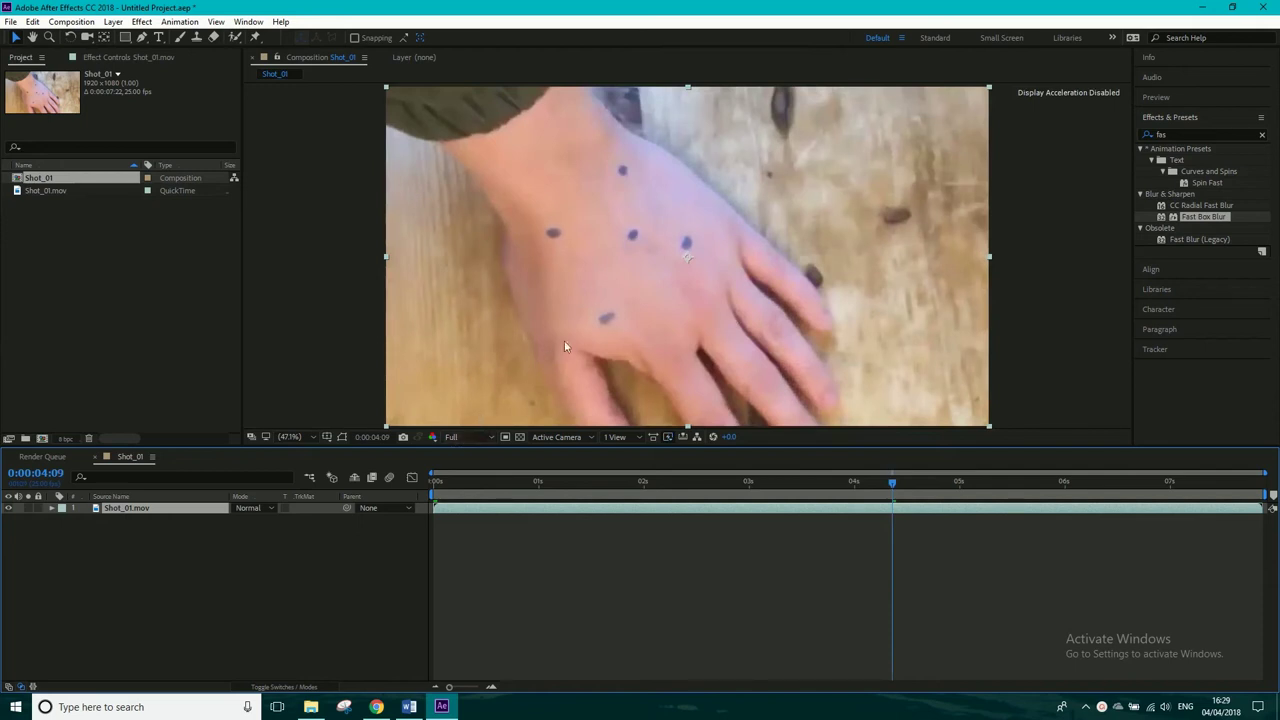
pyautogui.click(434, 487)
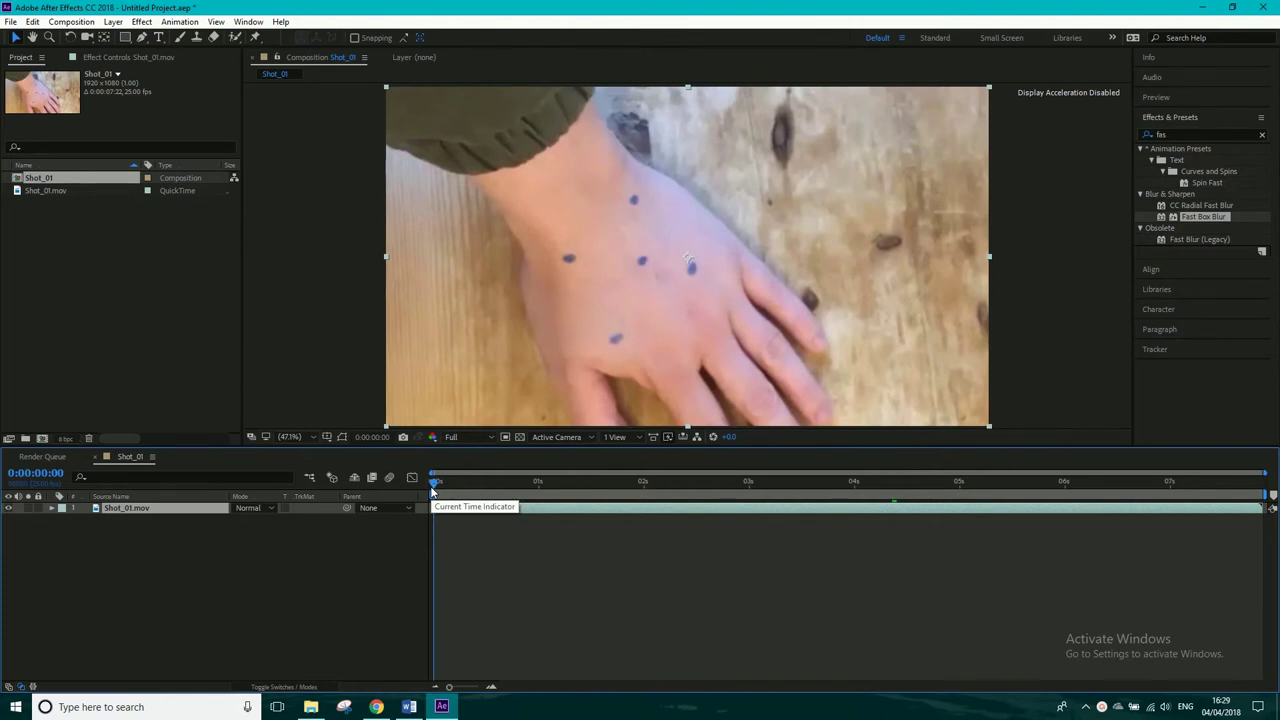
# - Look through Effect > Blur & Sharpen (Sharpen, Unsharp Mask) and dismiss the menu without applying anything
pyautogui.click(141, 21)
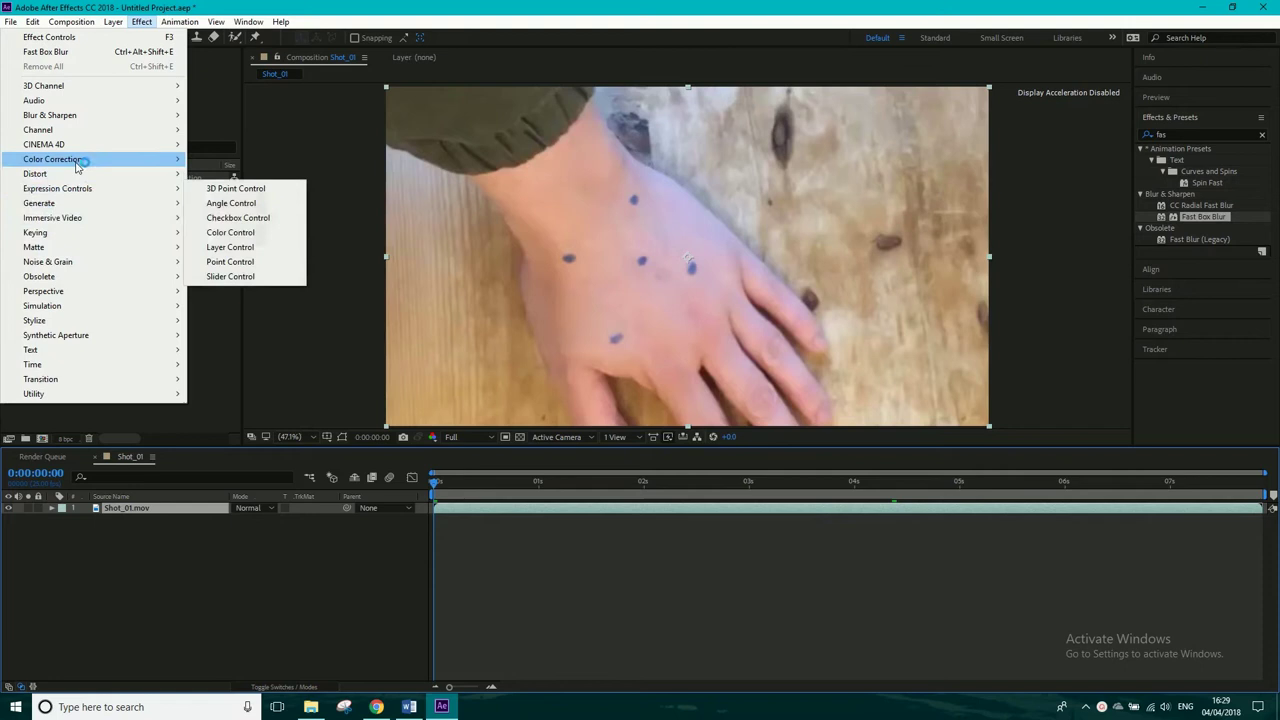
pyautogui.moveTo(92, 117)
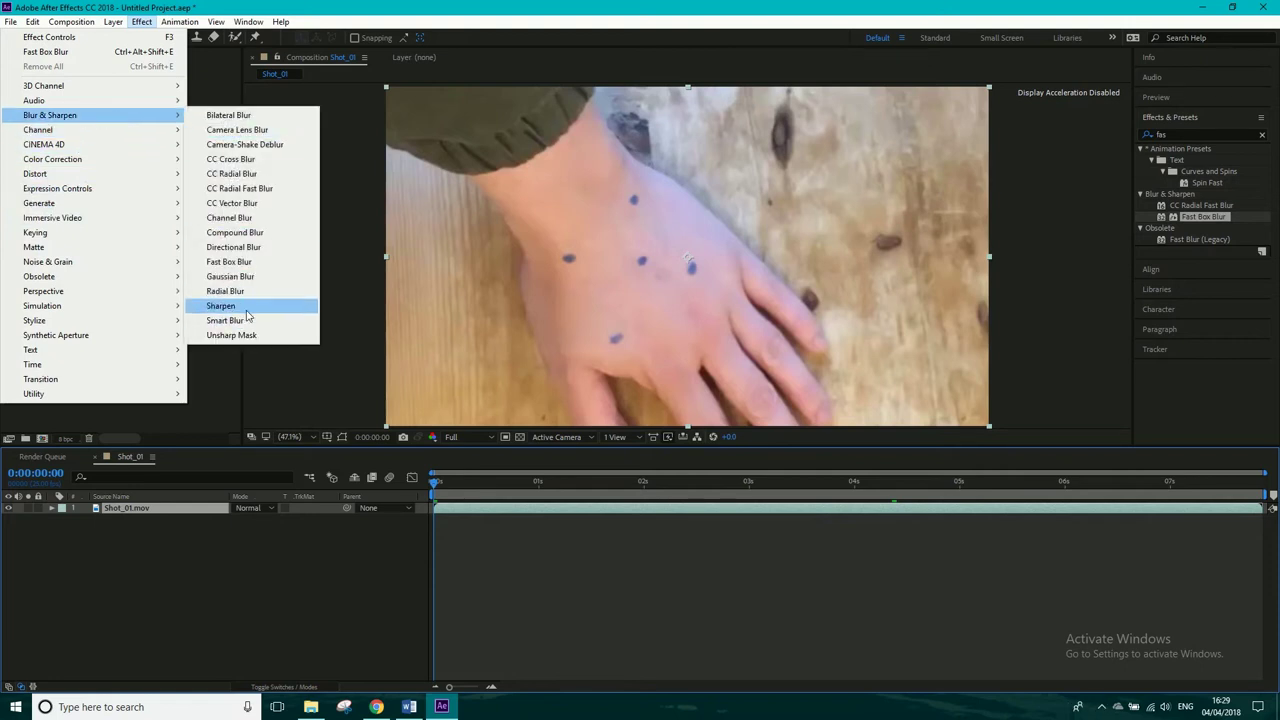
pyautogui.click(231, 359)
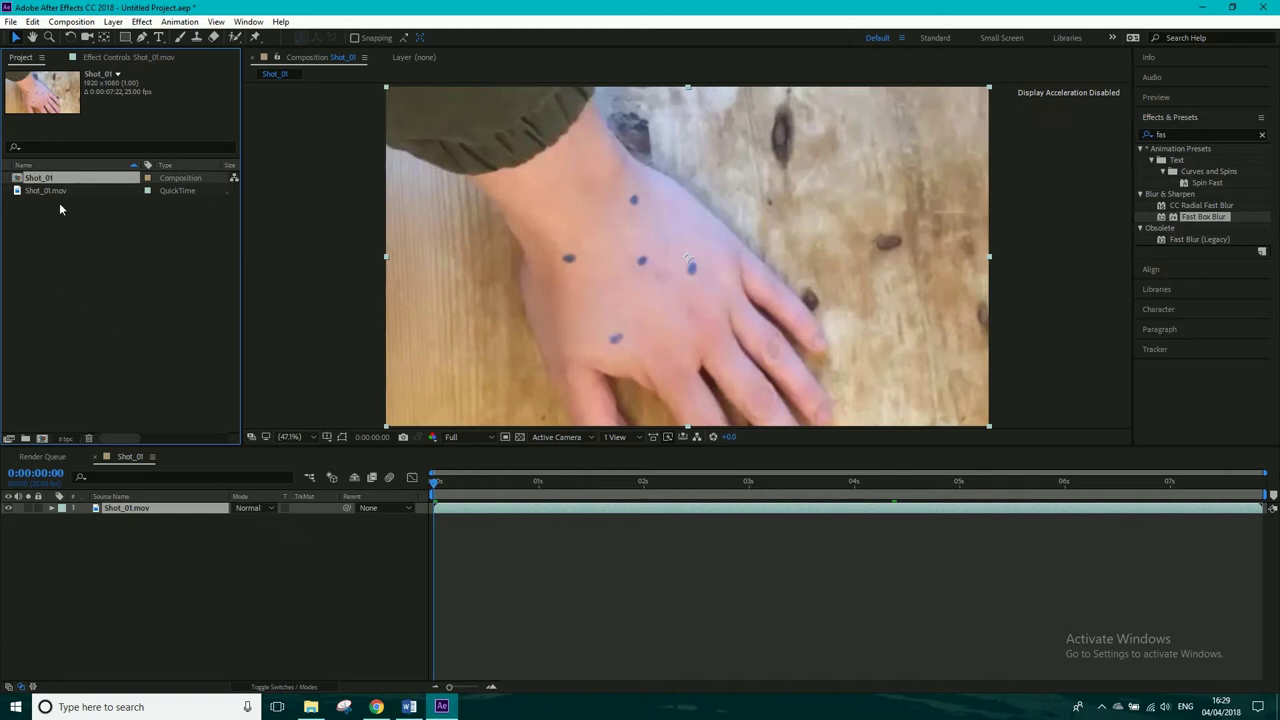
# - Duplicate Shot_01.mov twice and precompose two of the copies into a composition named HIPASS
pyautogui.click(126, 513)
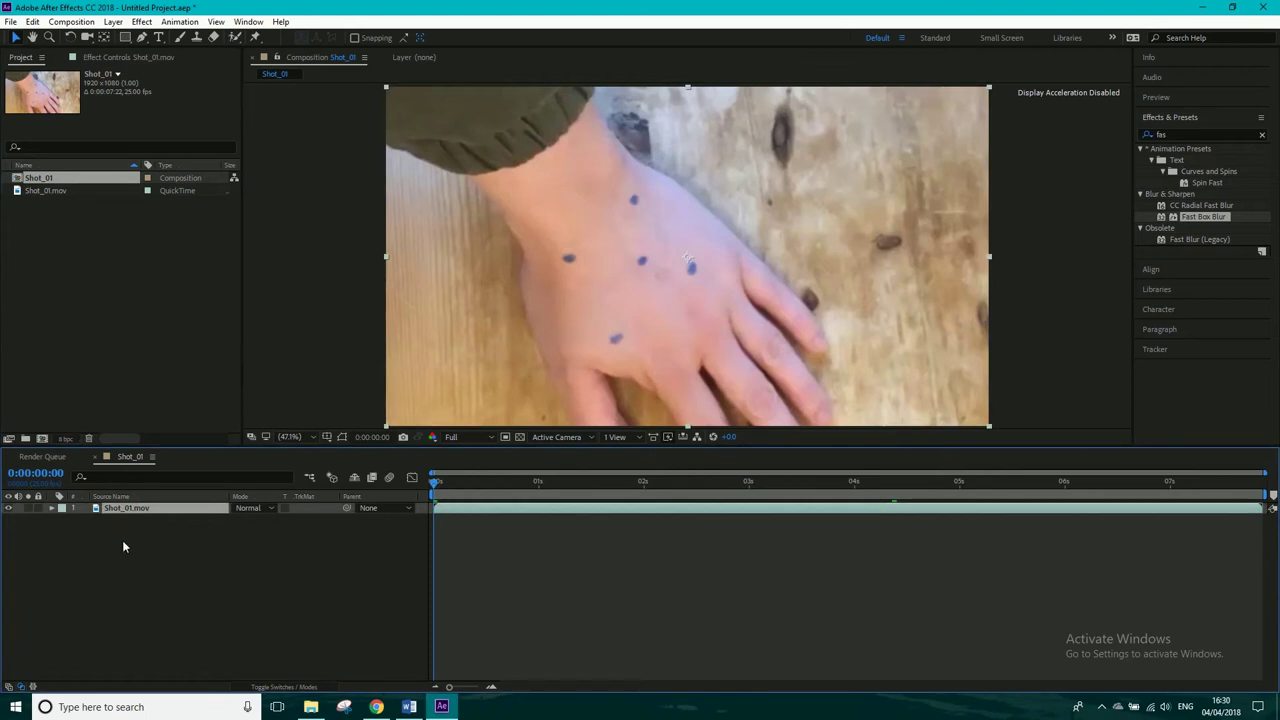
pyautogui.hotkey('ctrl', 'd')
pyautogui.hotkey('ctrl', 'd')
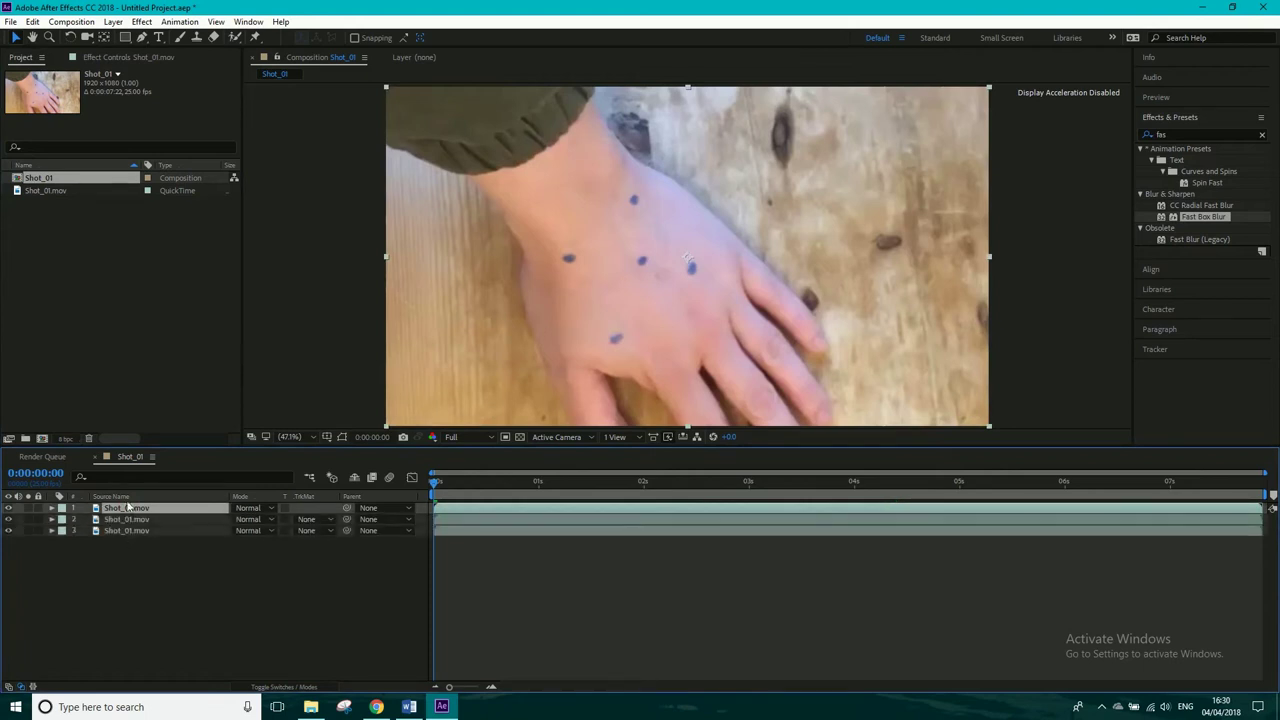
pyautogui.keyDown('shift'); pyautogui.click(130, 520); pyautogui.keyUp('shift')
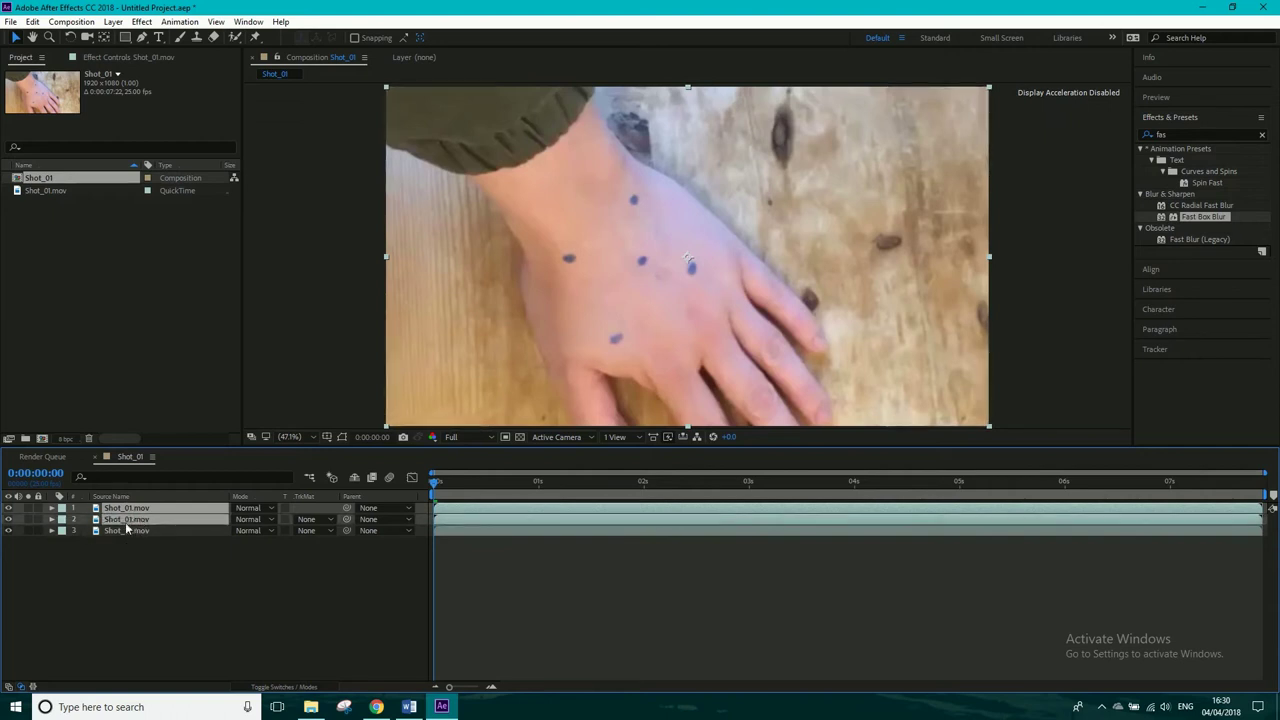
pyautogui.hotkey('ctrl', 'shift', 'c')
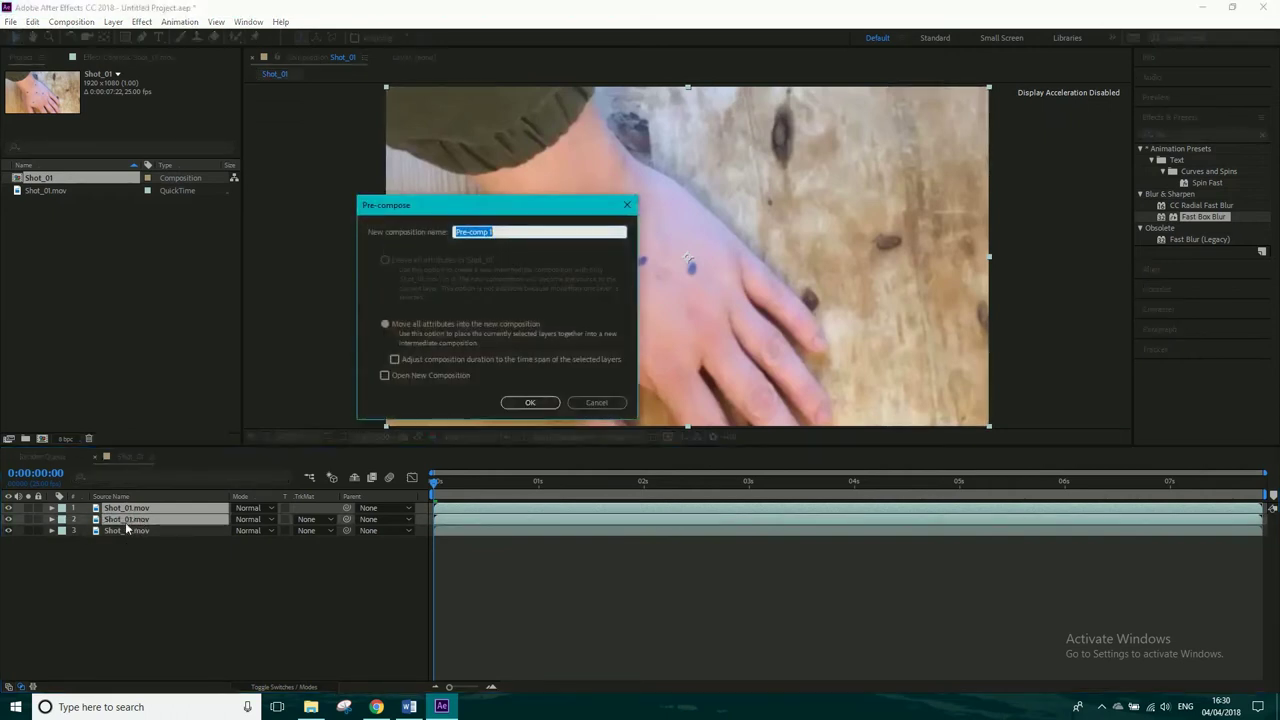
pyautogui.write('HIPASS')
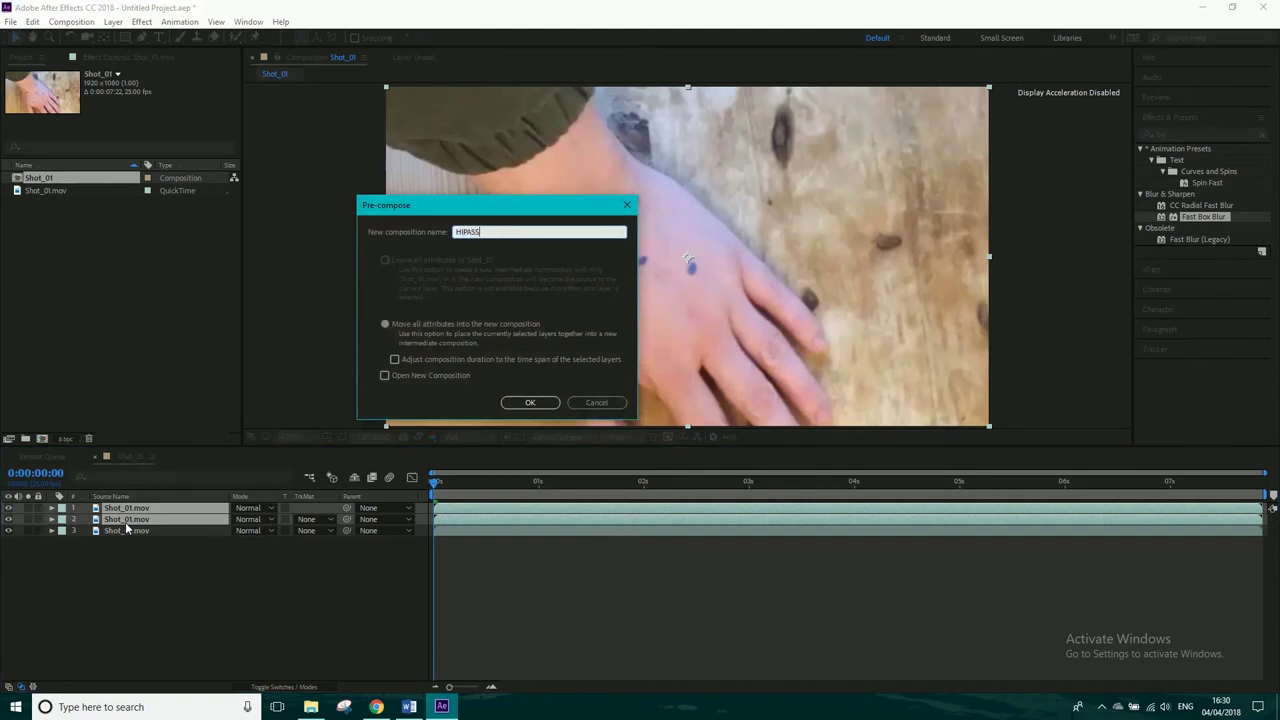
pyautogui.click(530, 402)
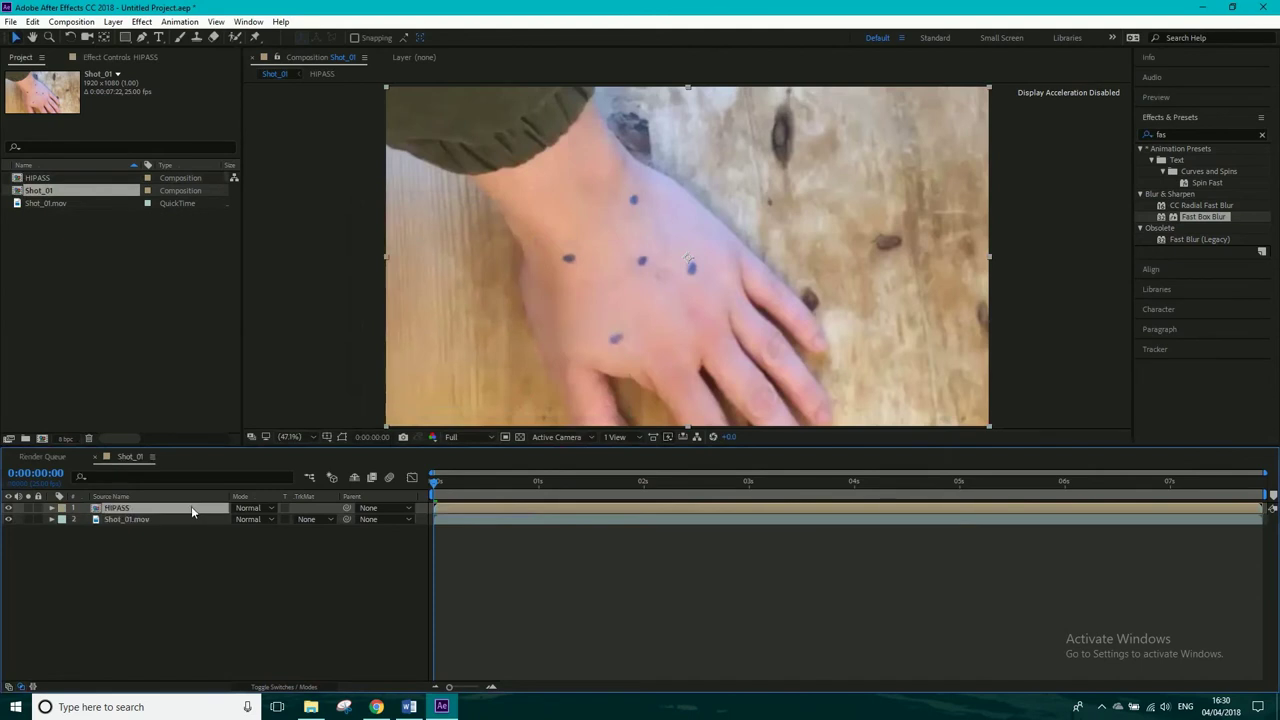
# - Inside HIPASS, apply the Invert effect to the top Shot_01.mov copy
pyautogui.doubleClick(191, 506)
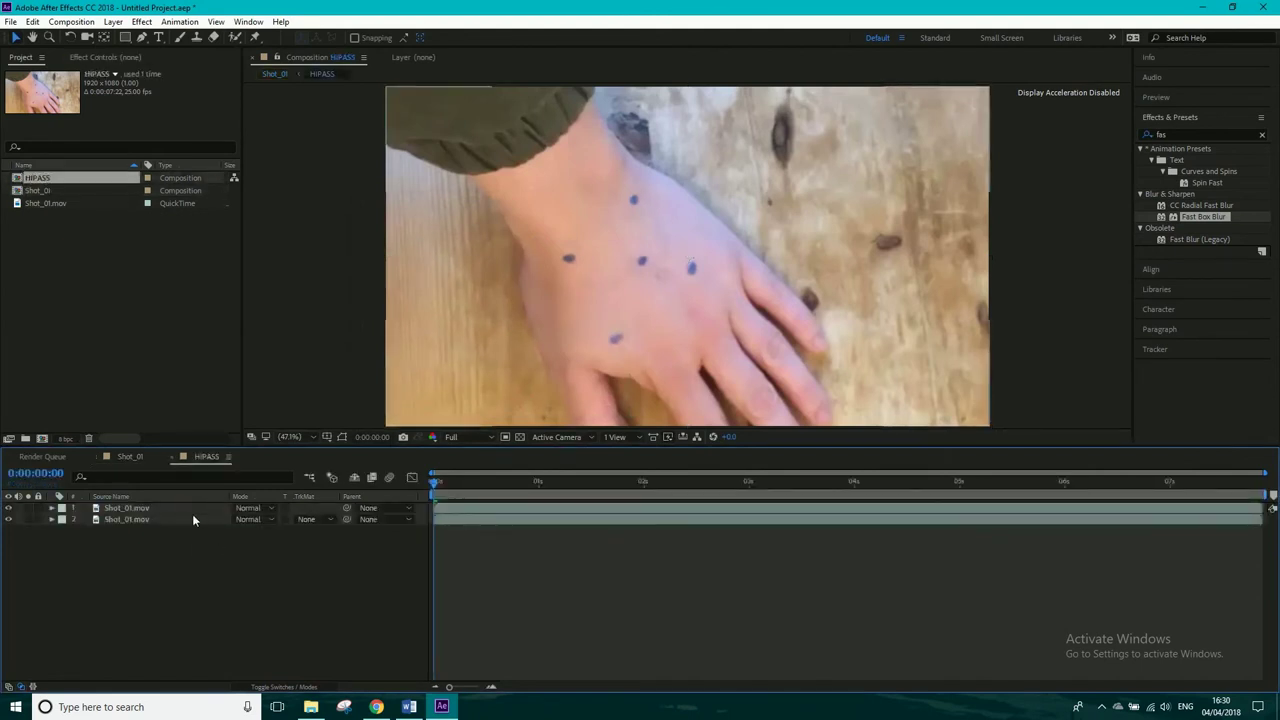
pyautogui.click(190, 508)
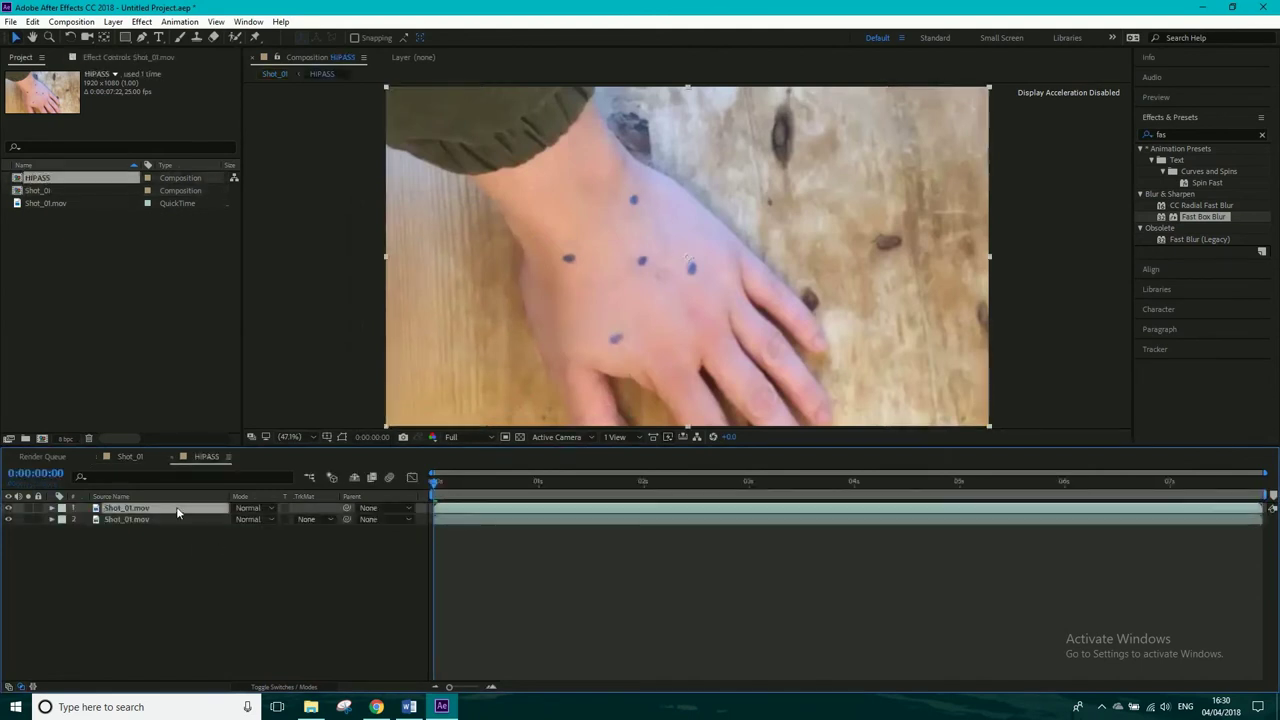
pyautogui.click(1186, 133)
pyautogui.write('inver')
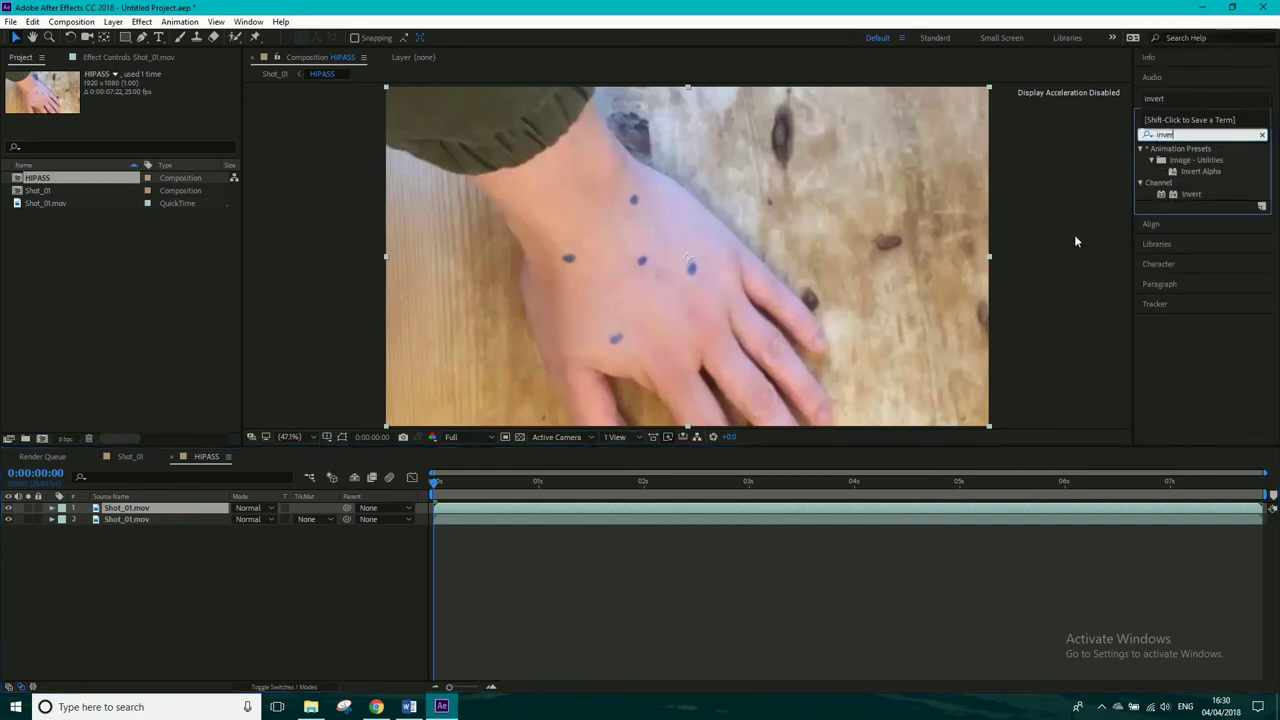
pyautogui.write('t')
pyautogui.moveTo(1191, 194); pyautogui.dragTo(825, 221)
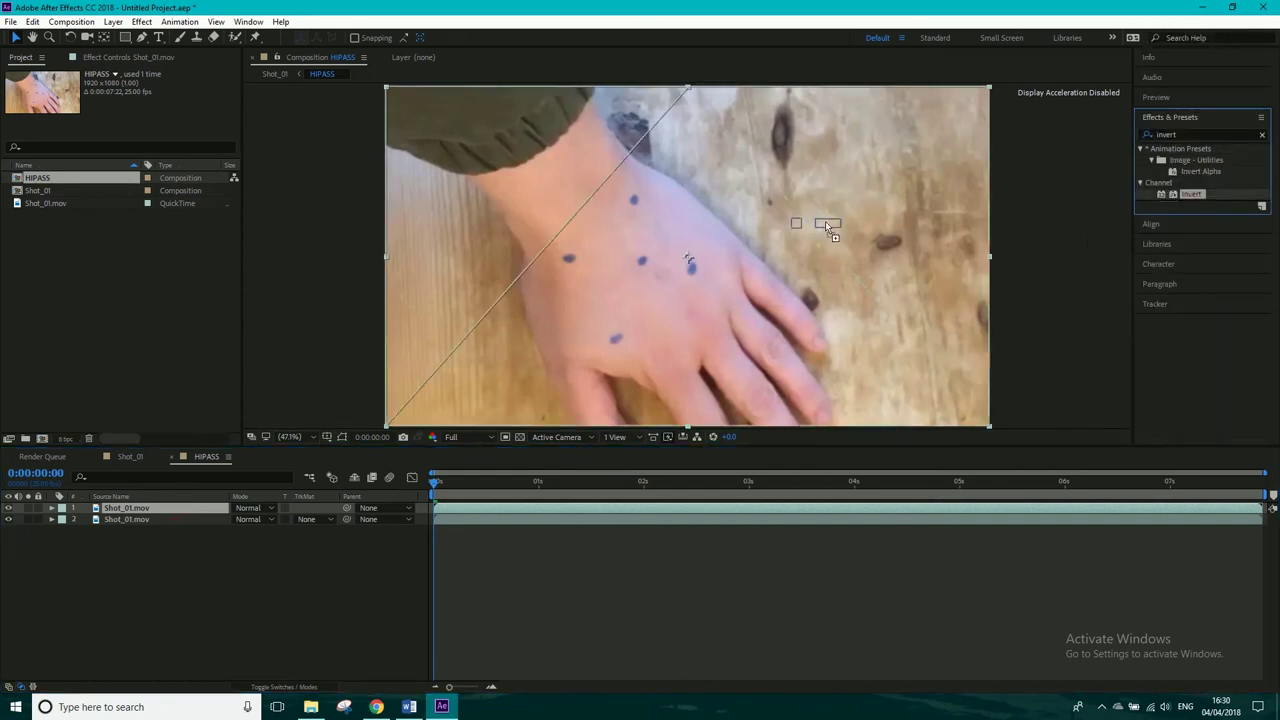
pyautogui.moveTo(767, 287); pyautogui.dragTo(715, 506)
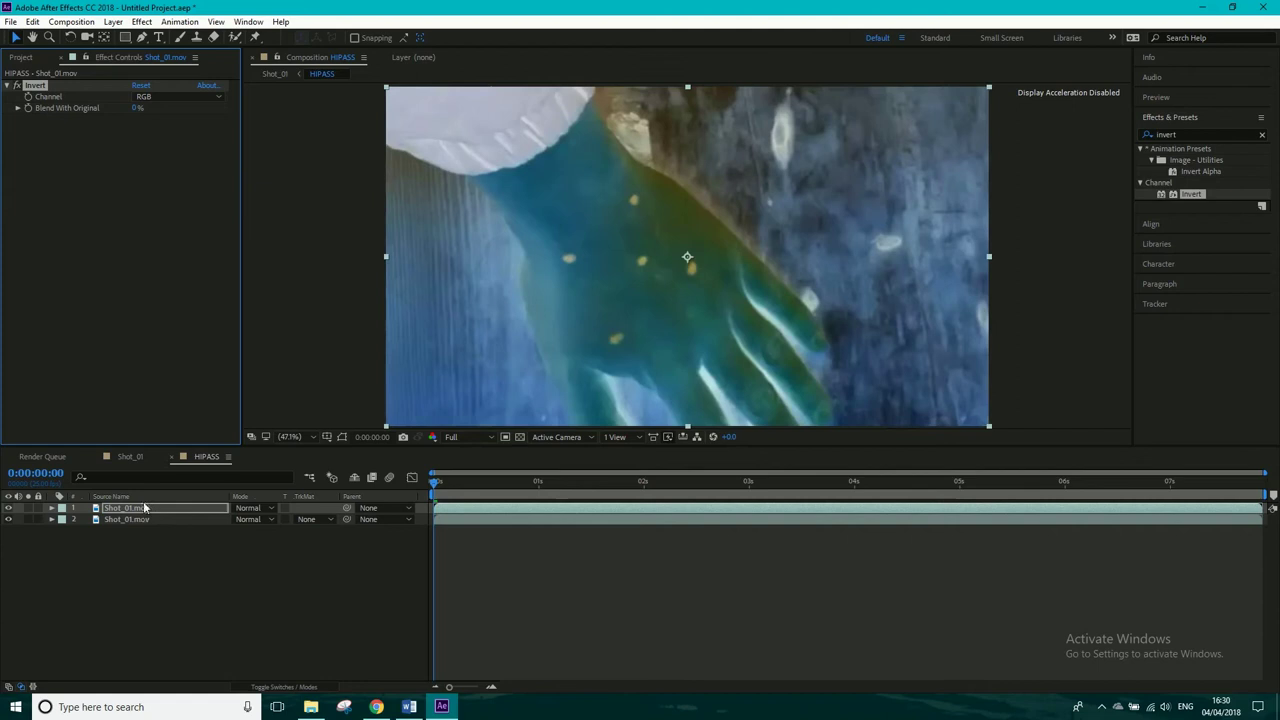
# - Set the inverted layer's Opacity to 50% and toggle its visibility to compare
pyautogui.press('t')
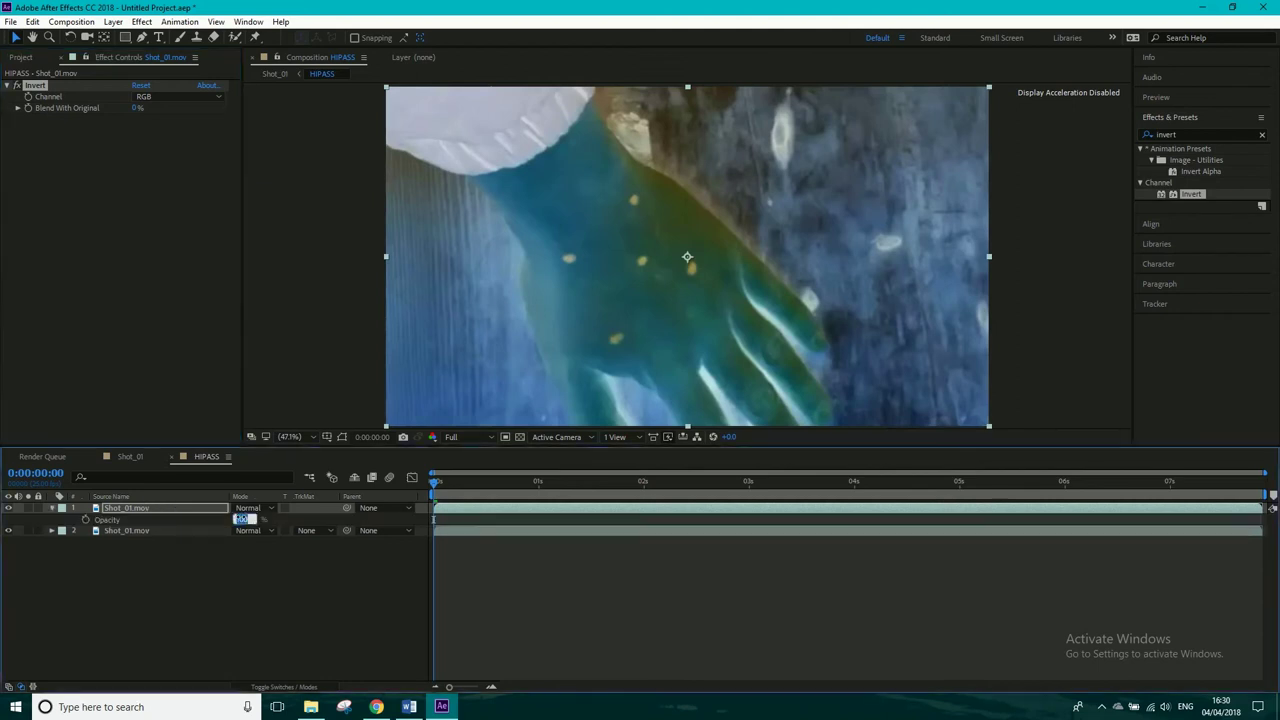
pyautogui.click(241, 519)
pyautogui.write('50')
pyautogui.press('Return')
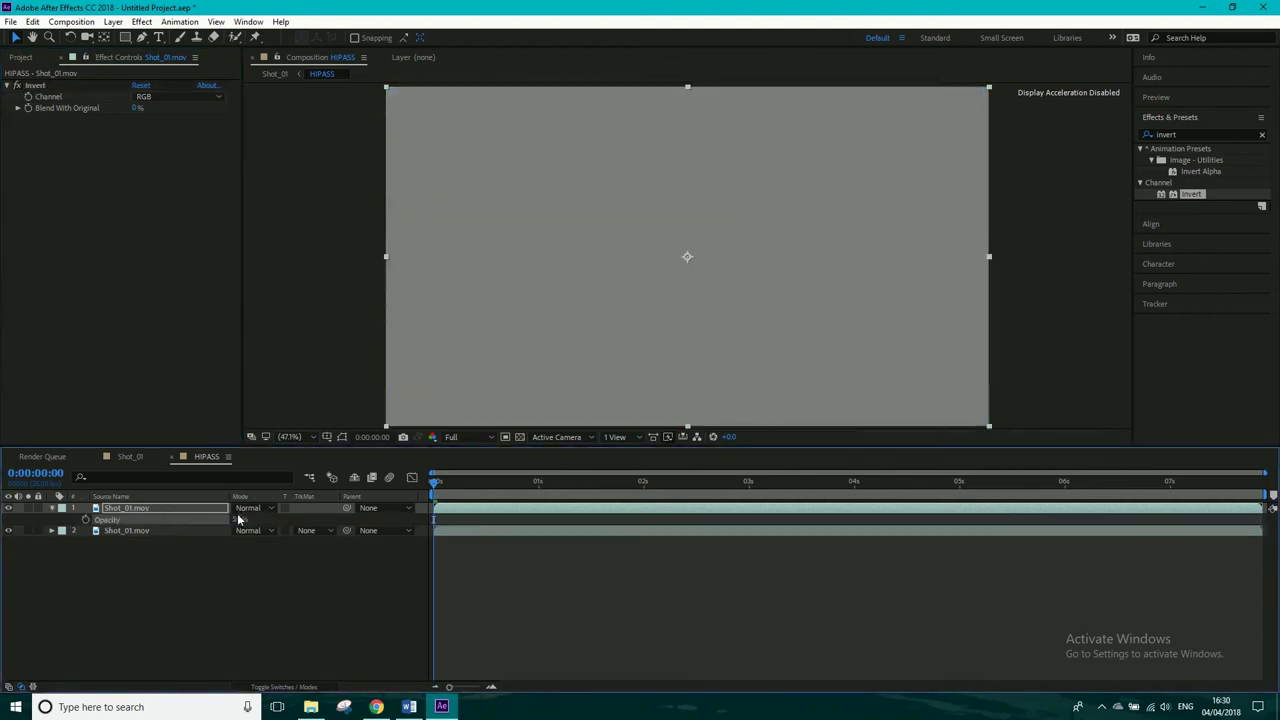
pyautogui.click(8, 509)
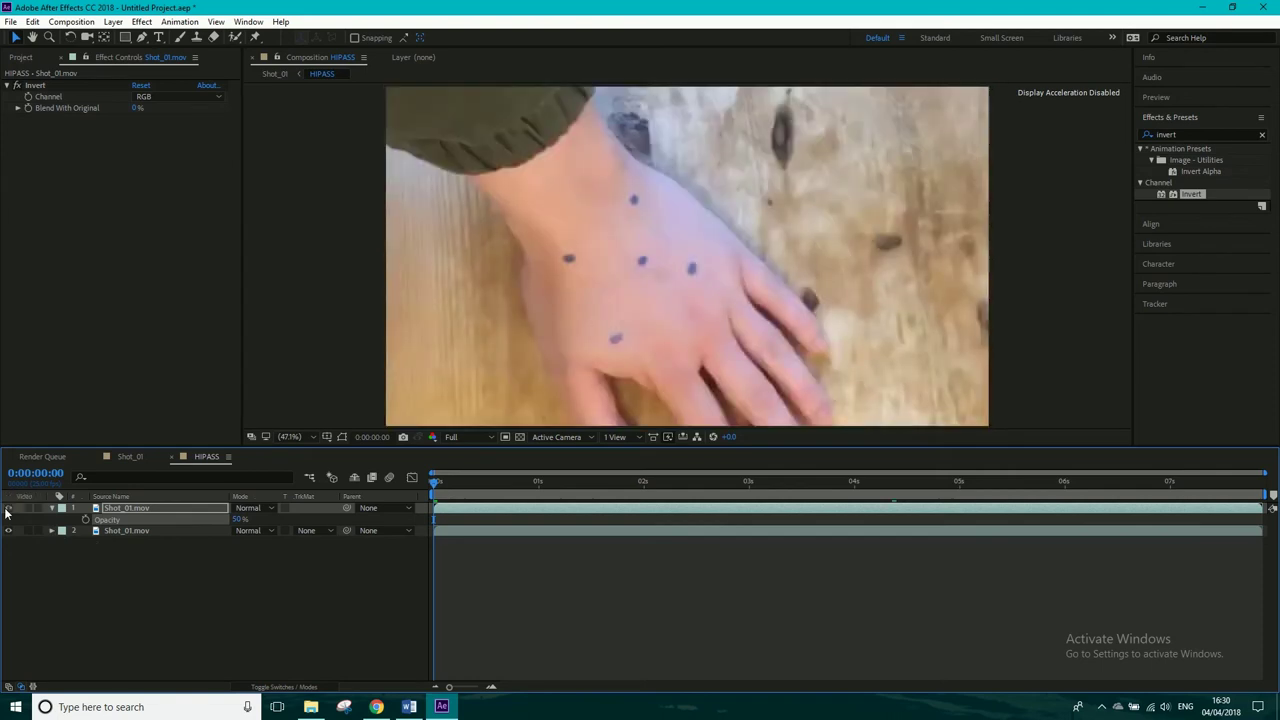
pyautogui.click(8, 509)
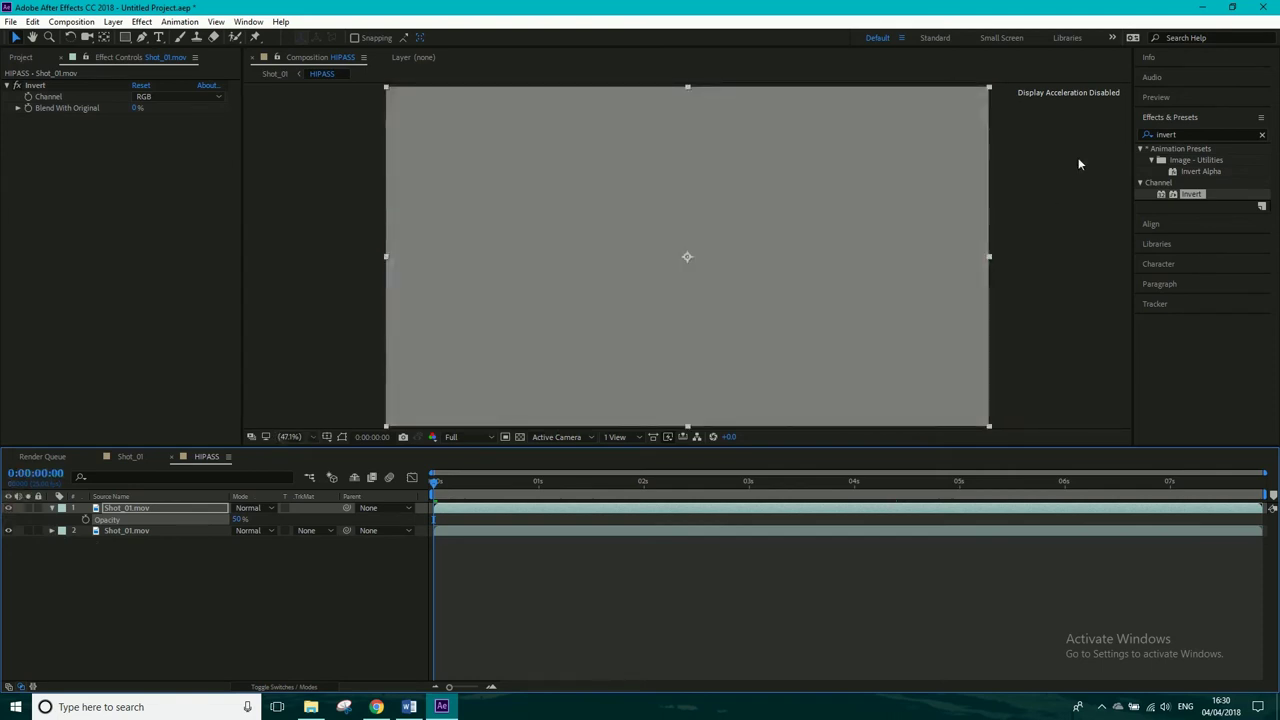
# - Apply Fast Box Blur to the inverted top layer in HIPASS
pyautogui.click(1180, 134)
pyautogui.write('box')
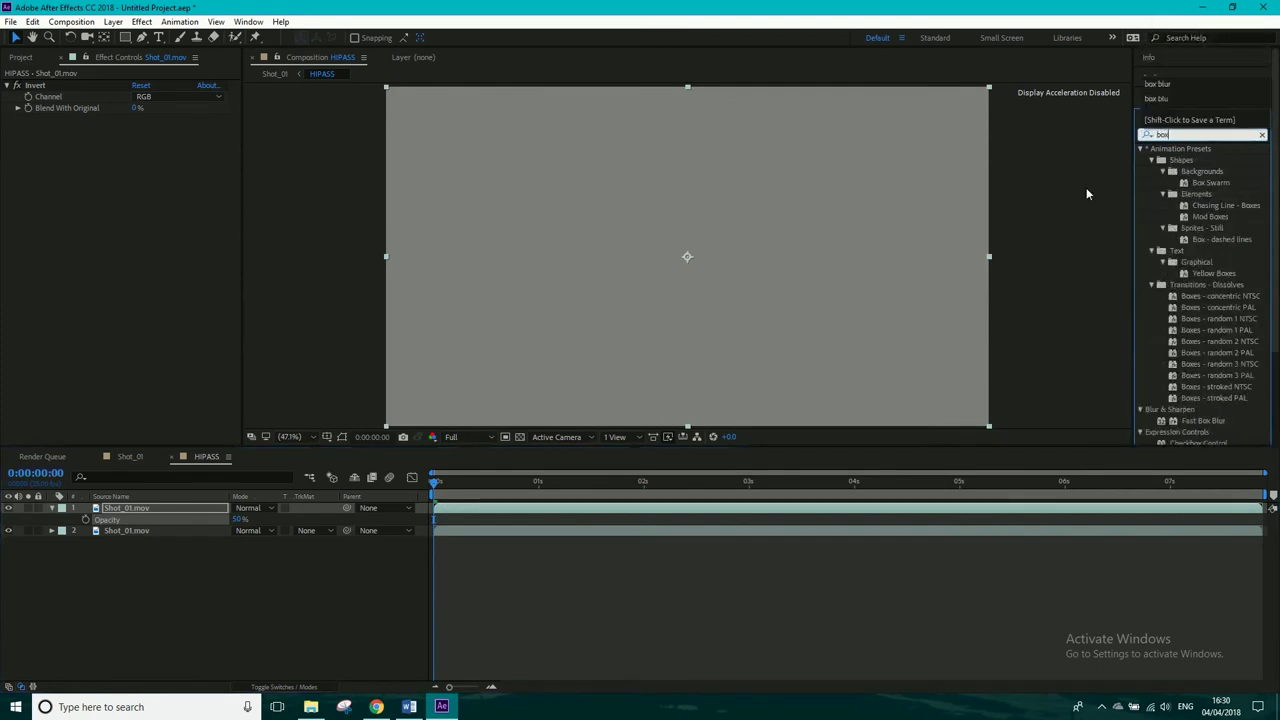
pyautogui.write(' blur')
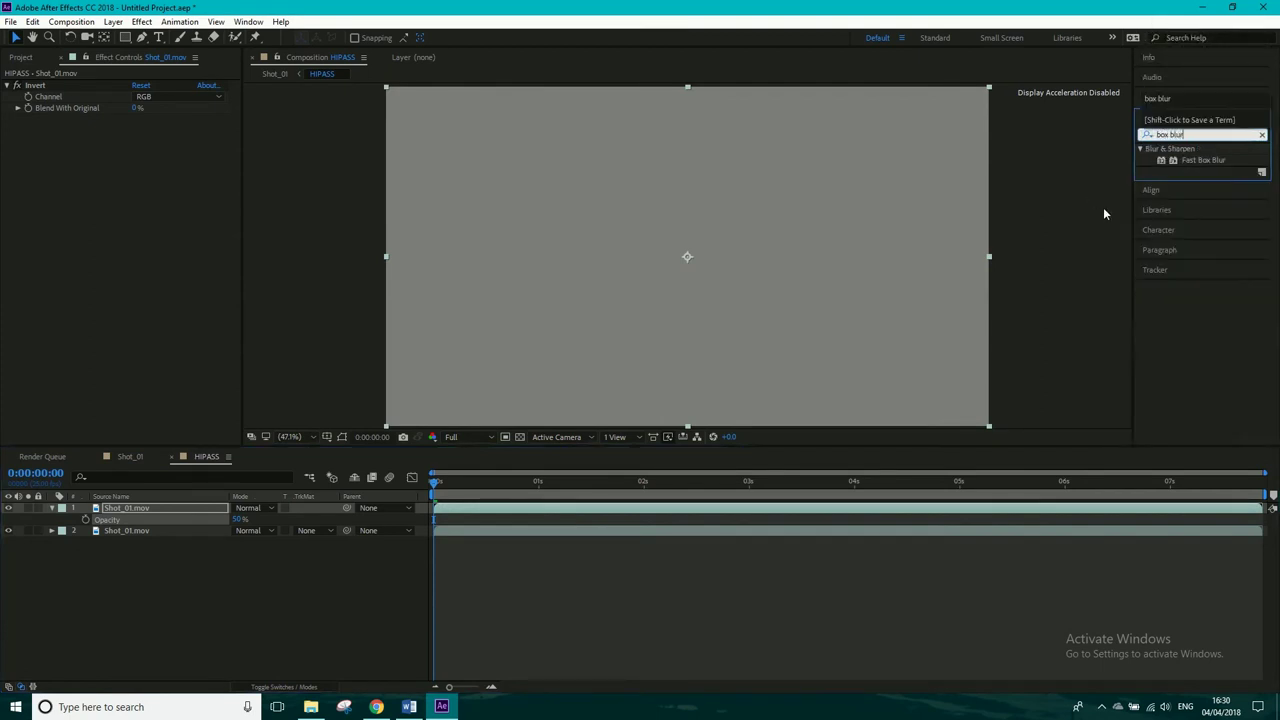
pyautogui.moveTo(1205, 160); pyautogui.dragTo(887, 512)
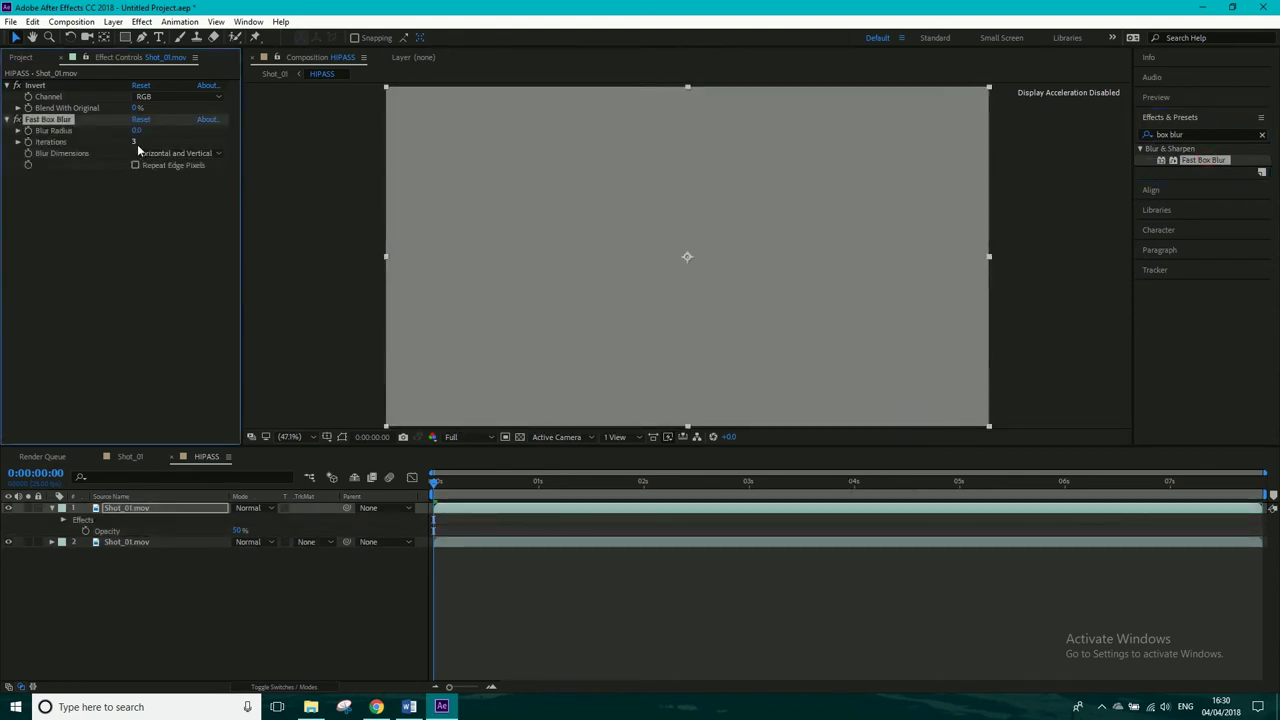
# - Set Fast Box Blur's Blur Radius to 20, after trying 10 and 30
pyautogui.moveTo(136, 131); pyautogui.dragTo(142, 131)
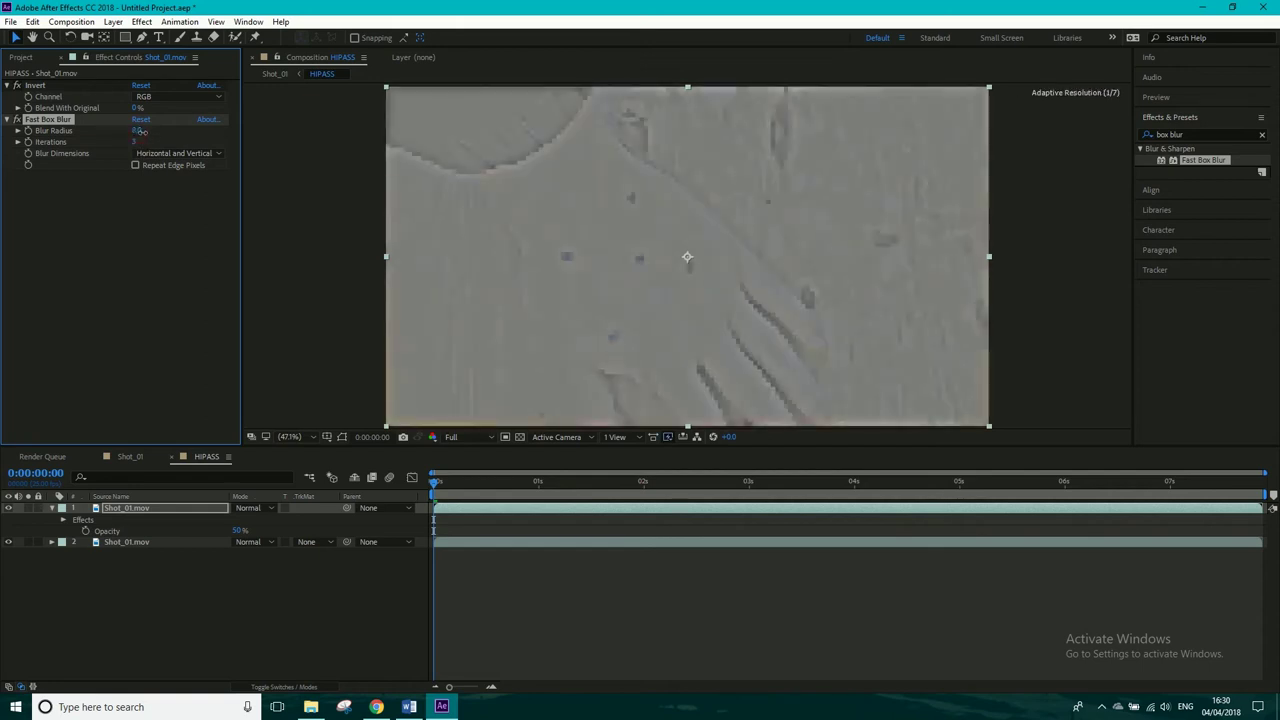
pyautogui.click(142, 131)
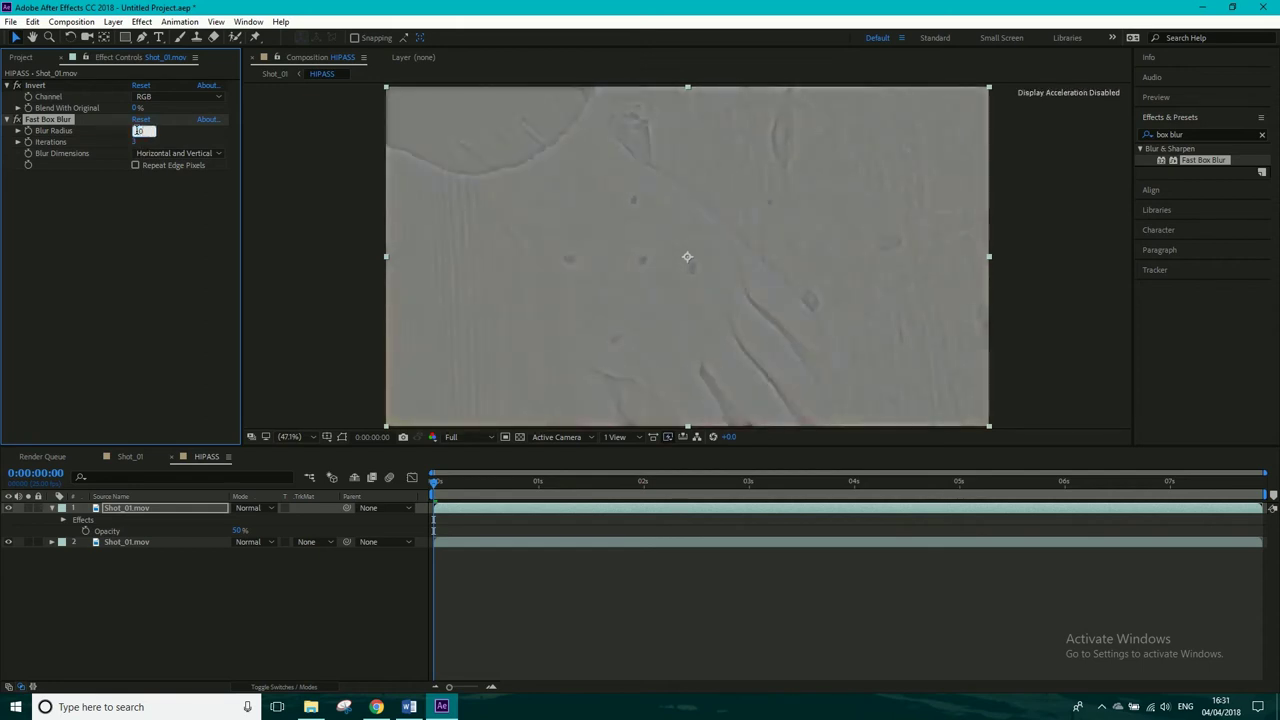
pyautogui.write('10')
pyautogui.press('Return')
pyautogui.click(140, 131)
pyautogui.write('20')
pyautogui.press('Return')
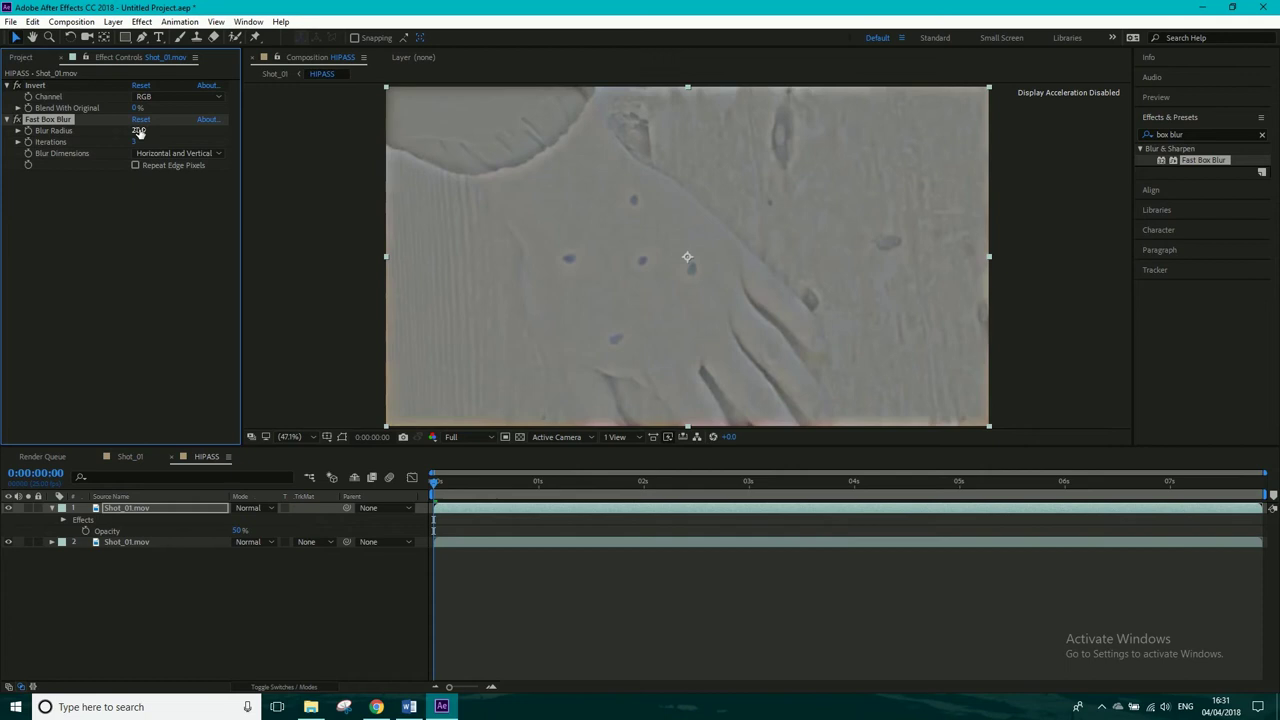
pyautogui.write('30')
pyautogui.press('Return')
pyautogui.hotkey('ctrl', 'z')
# - In Shot_01, toggle HIPASS's visibility to compare against the raw footage
pyautogui.click(134, 456)
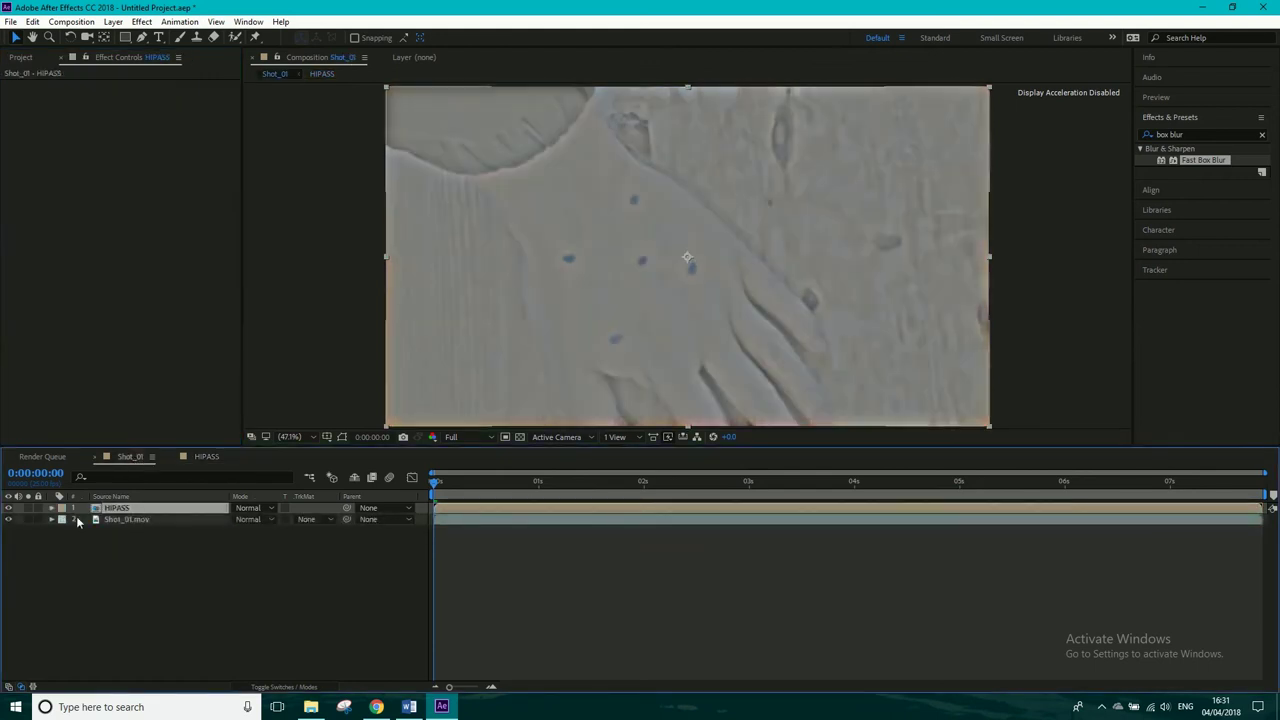
pyautogui.click(8, 508)
pyautogui.click(8, 508)
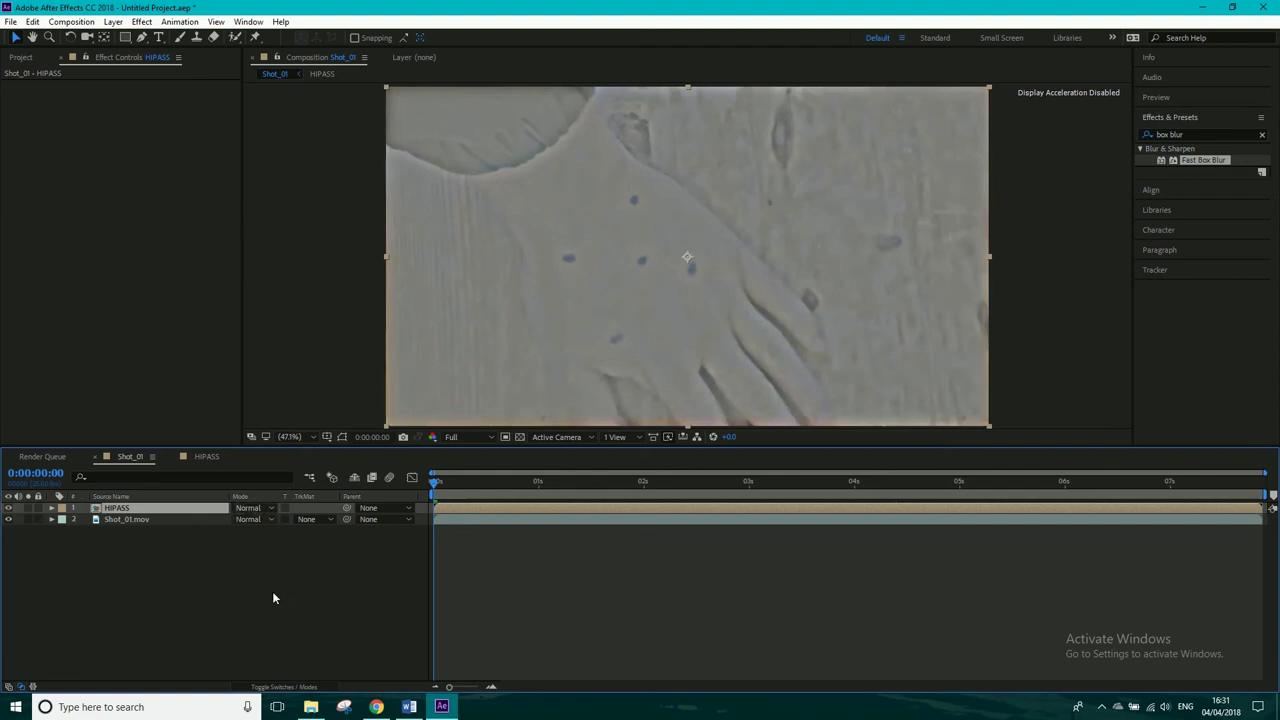
# - Show the Modes column and set HIPASS to Soft Light, then select Shot_01.mov too
pyautogui.click(280, 688)
pyautogui.click(280, 688)
pyautogui.click(256, 508)
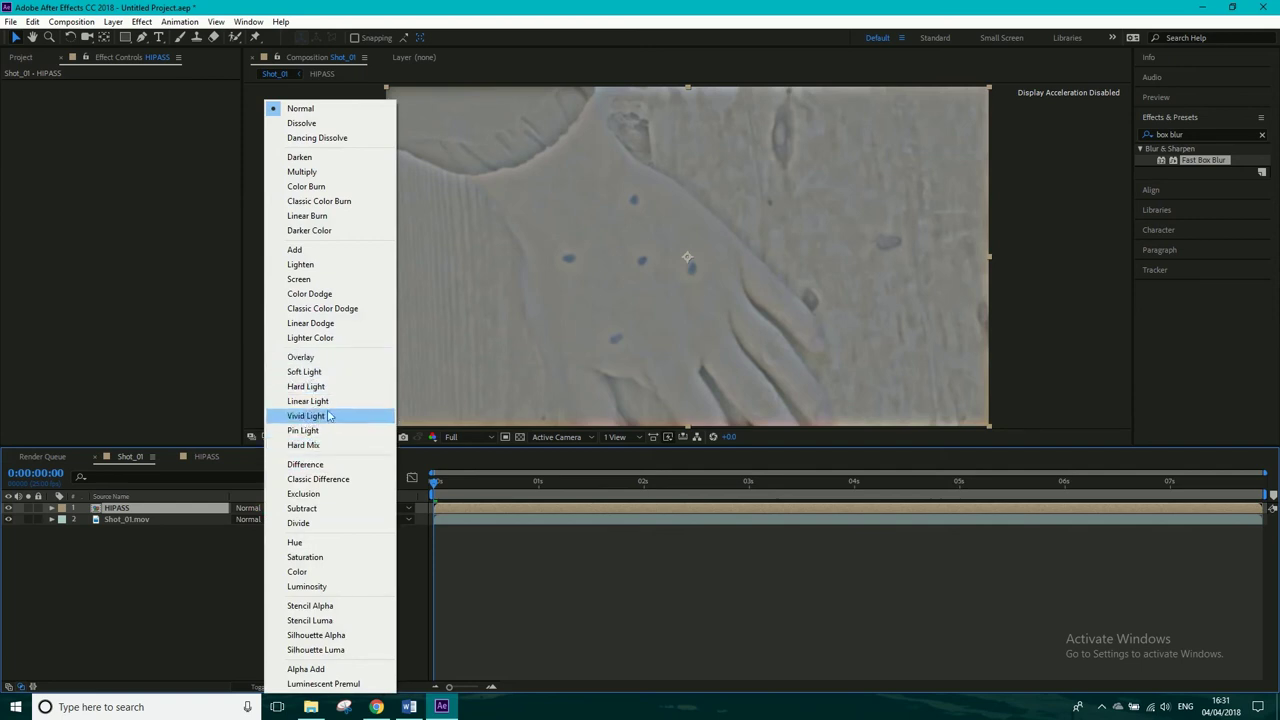
pyautogui.click(304, 372)
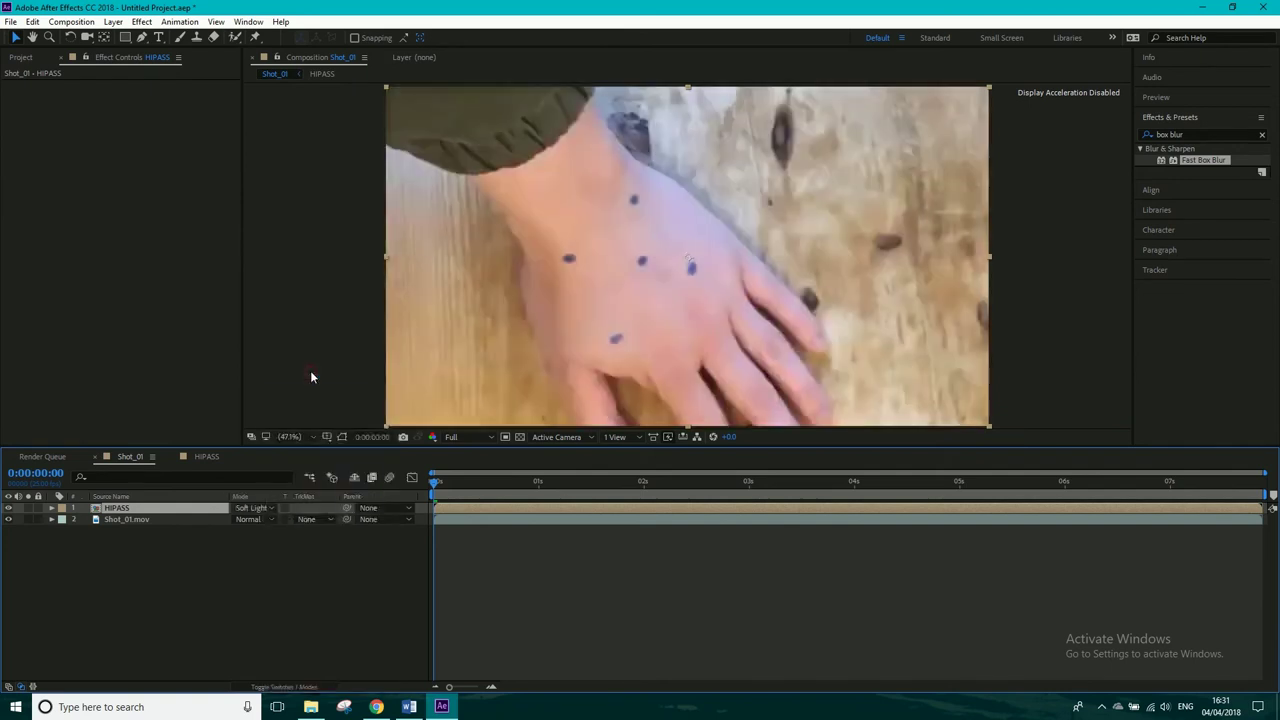
pyautogui.click(7, 508)
pyautogui.keyDown('shift'); pyautogui.click(124, 520); pyautogui.keyUp('shift')
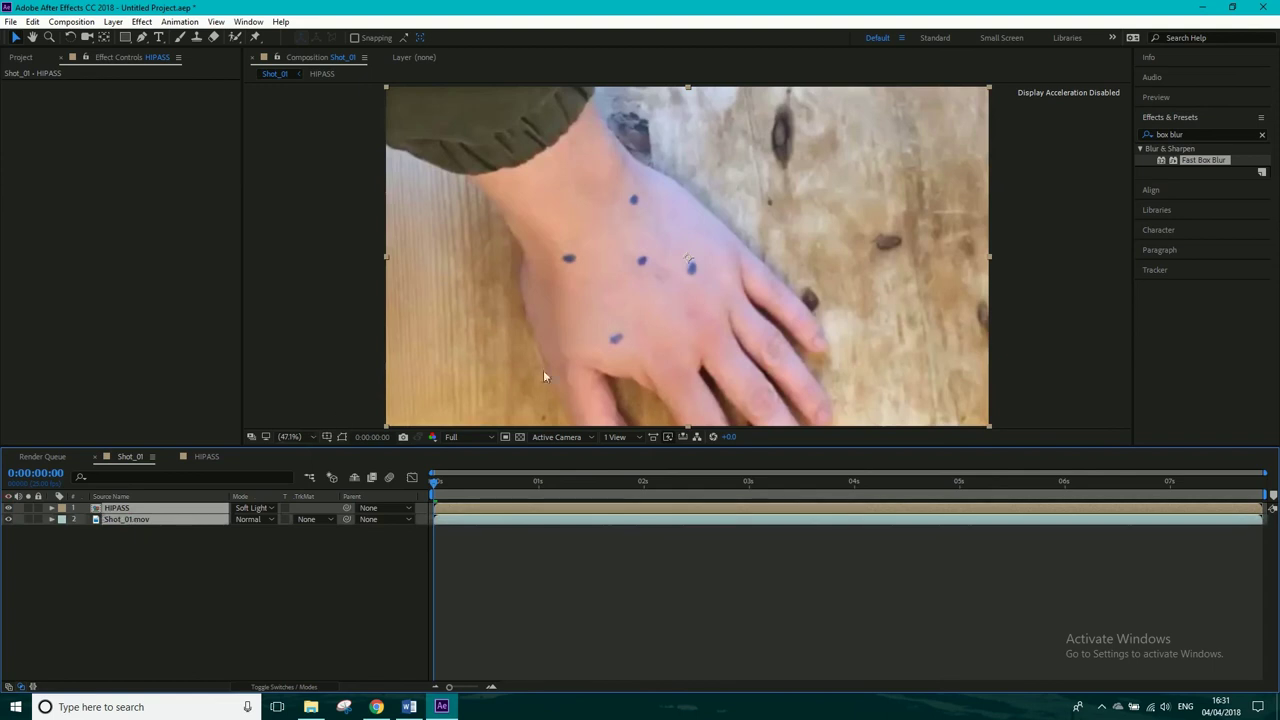
# - Set both layers to Vivid Light and toggle HIPASS visibility to compare
pyautogui.click(251, 510)
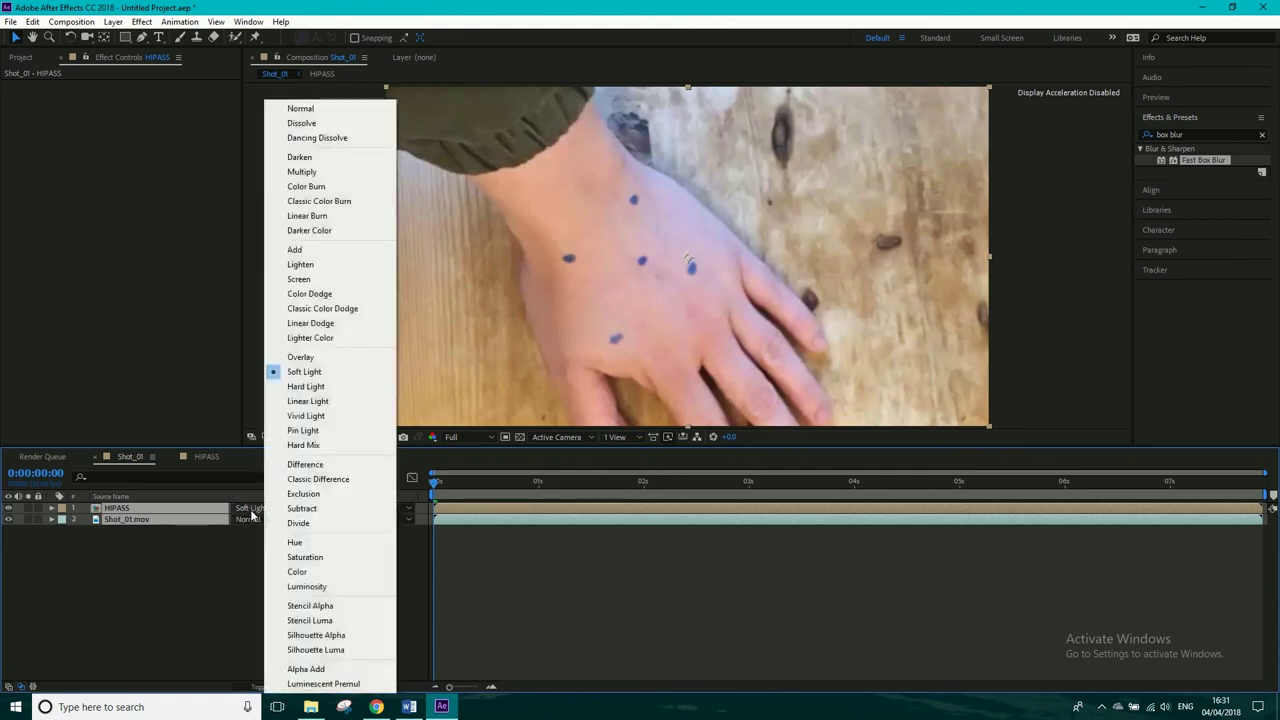
pyautogui.click(300, 416)
pyautogui.click(8, 509)
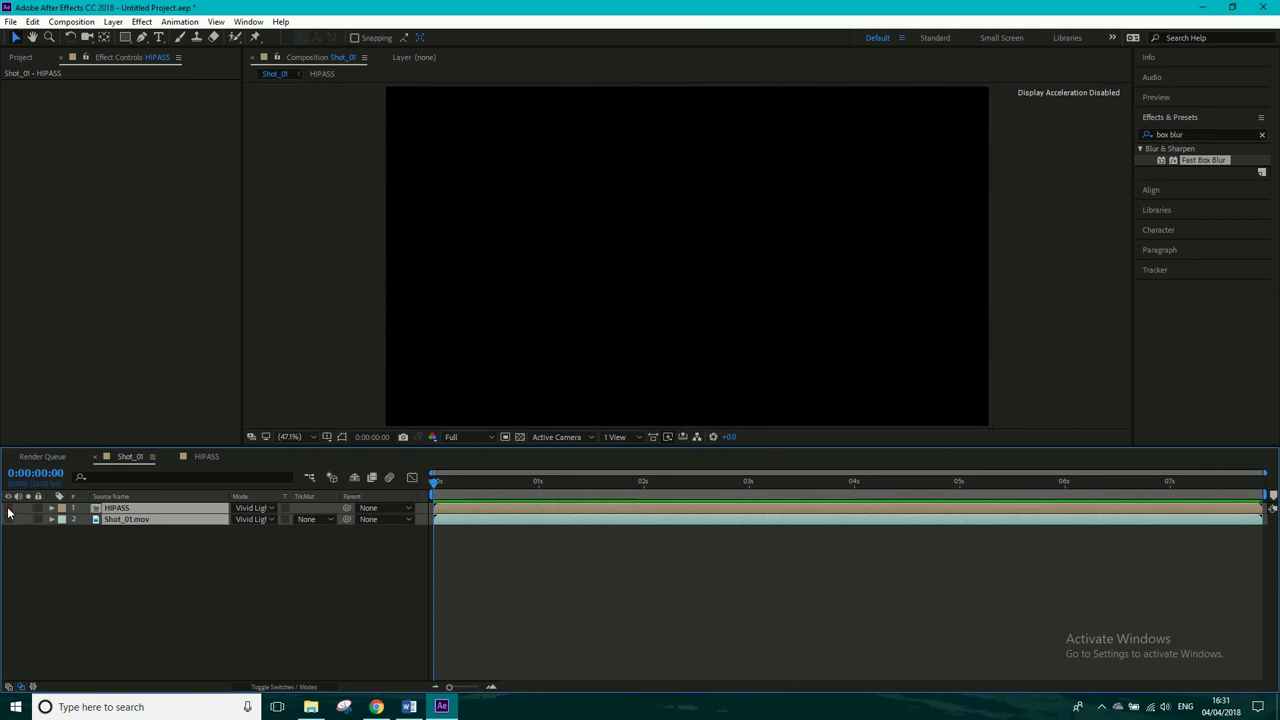
pyautogui.click(8, 511)
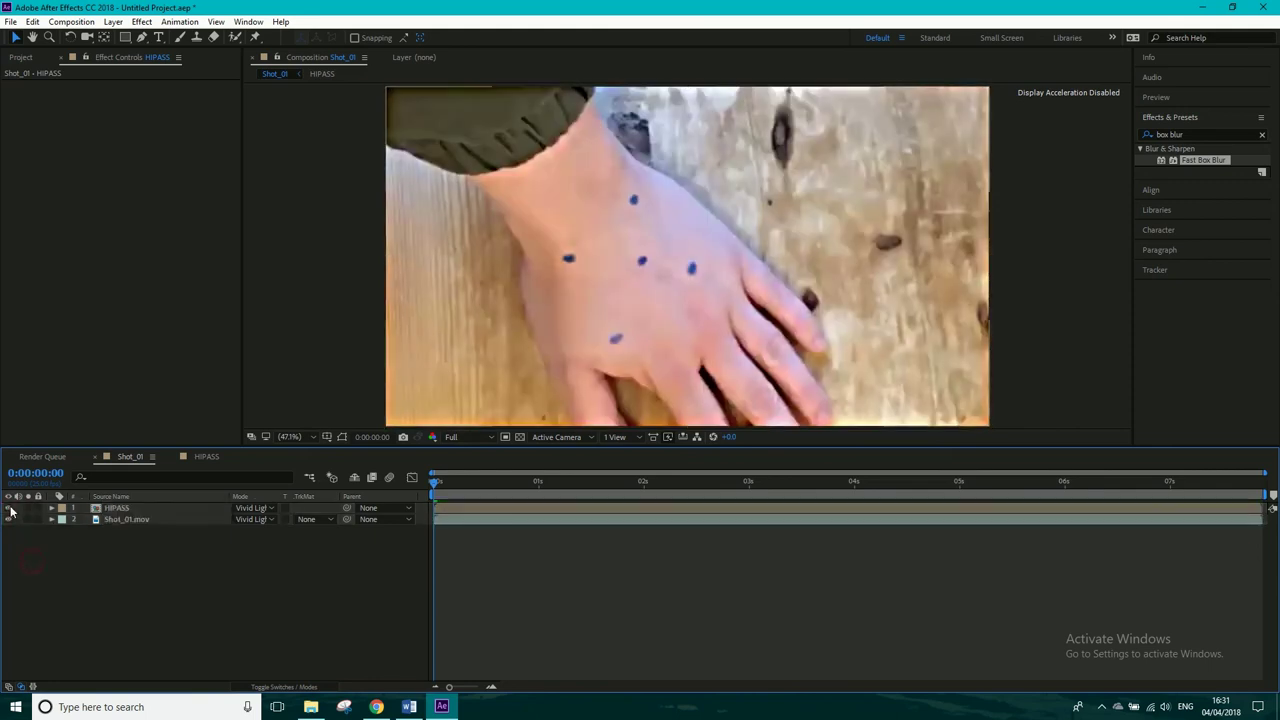
pyautogui.click(9, 509)
pyautogui.click(9, 509)
pyautogui.click(8, 511)
pyautogui.click(9, 511)
pyautogui.click(9, 513)
pyautogui.click(9, 514)
# - Return Shot_01.mov to Normal, set HIPASS to Hard Light, and compare with visibility toggled
pyautogui.click(253, 509)
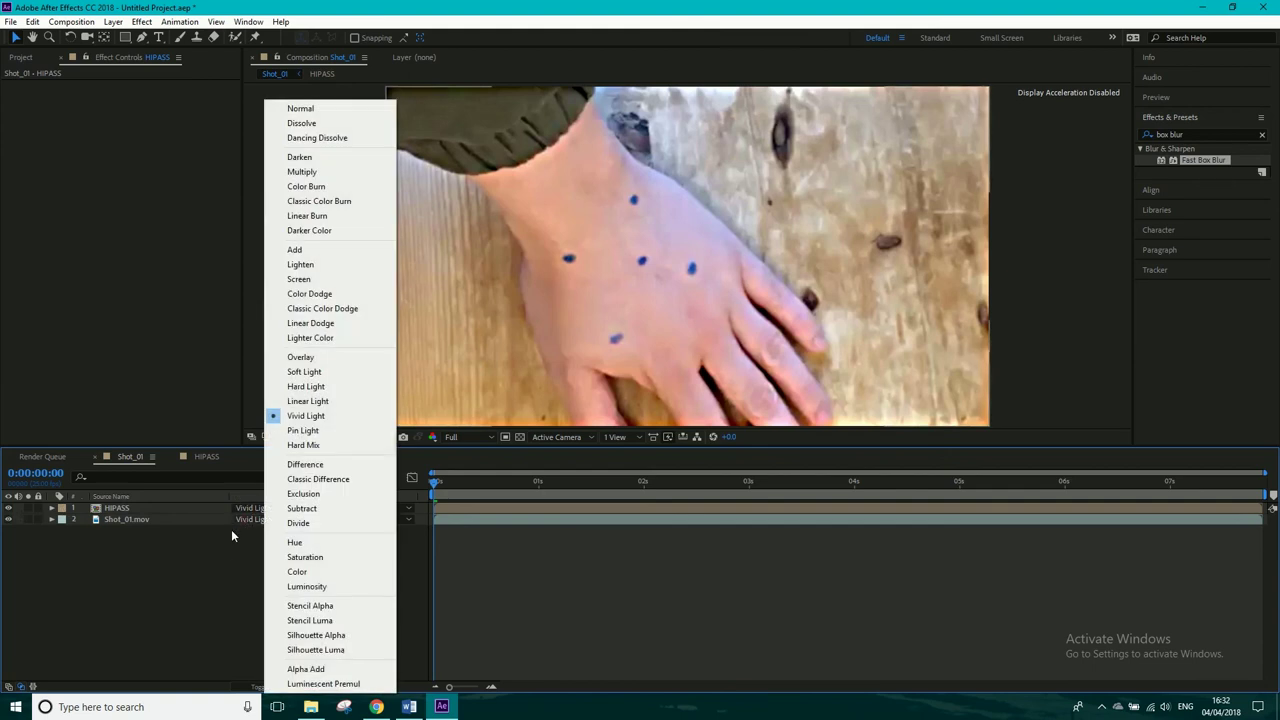
pyautogui.click(278, 117)
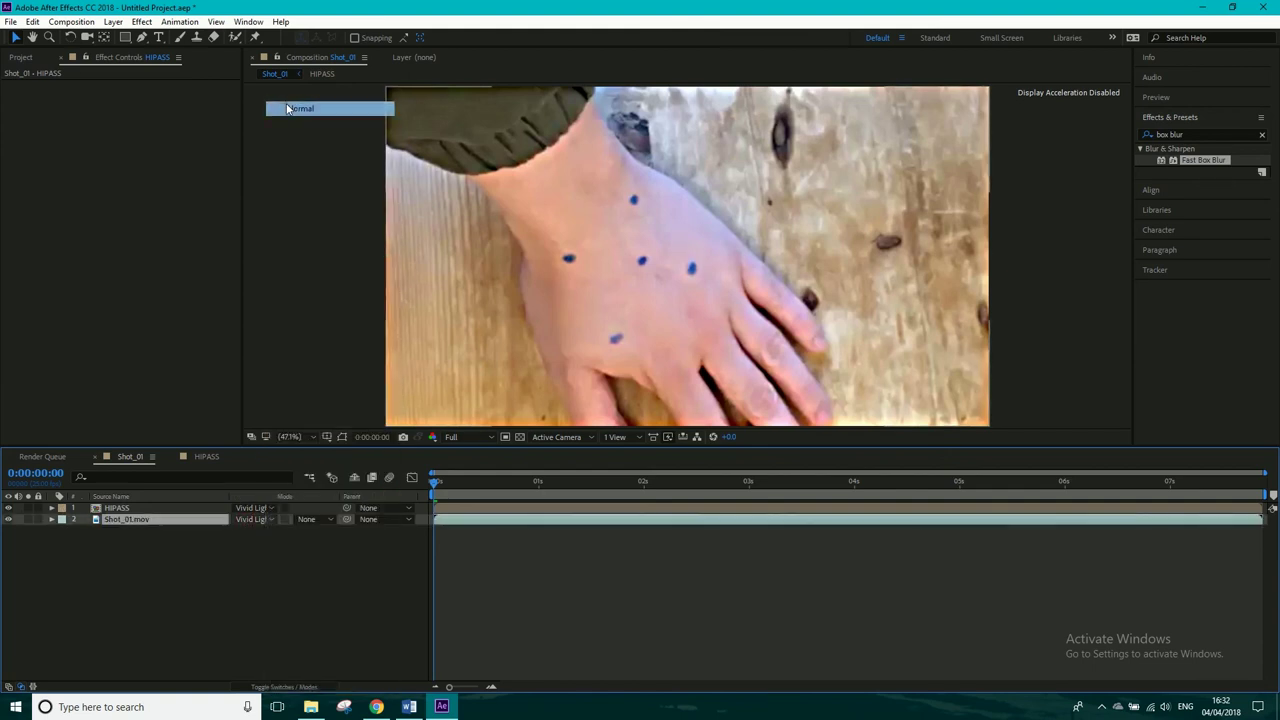
pyautogui.click(252, 508)
pyautogui.click(296, 394)
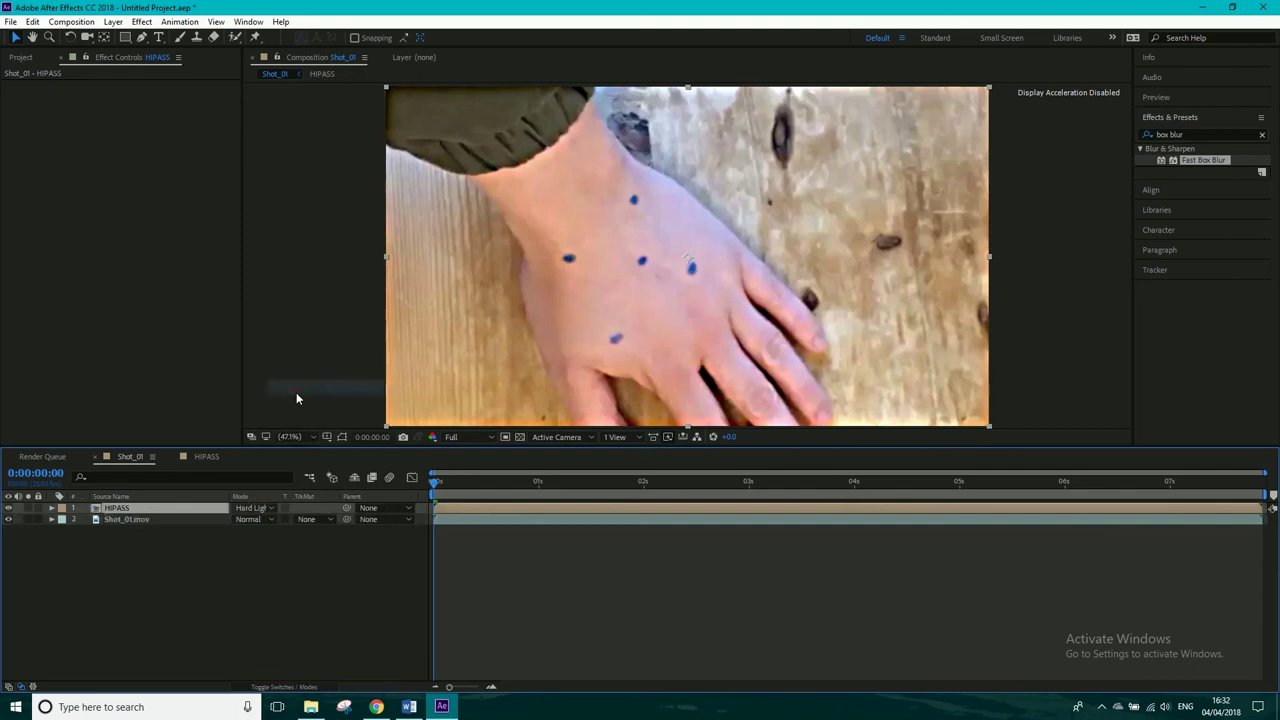
pyautogui.click(11, 508)
pyautogui.click(11, 508)
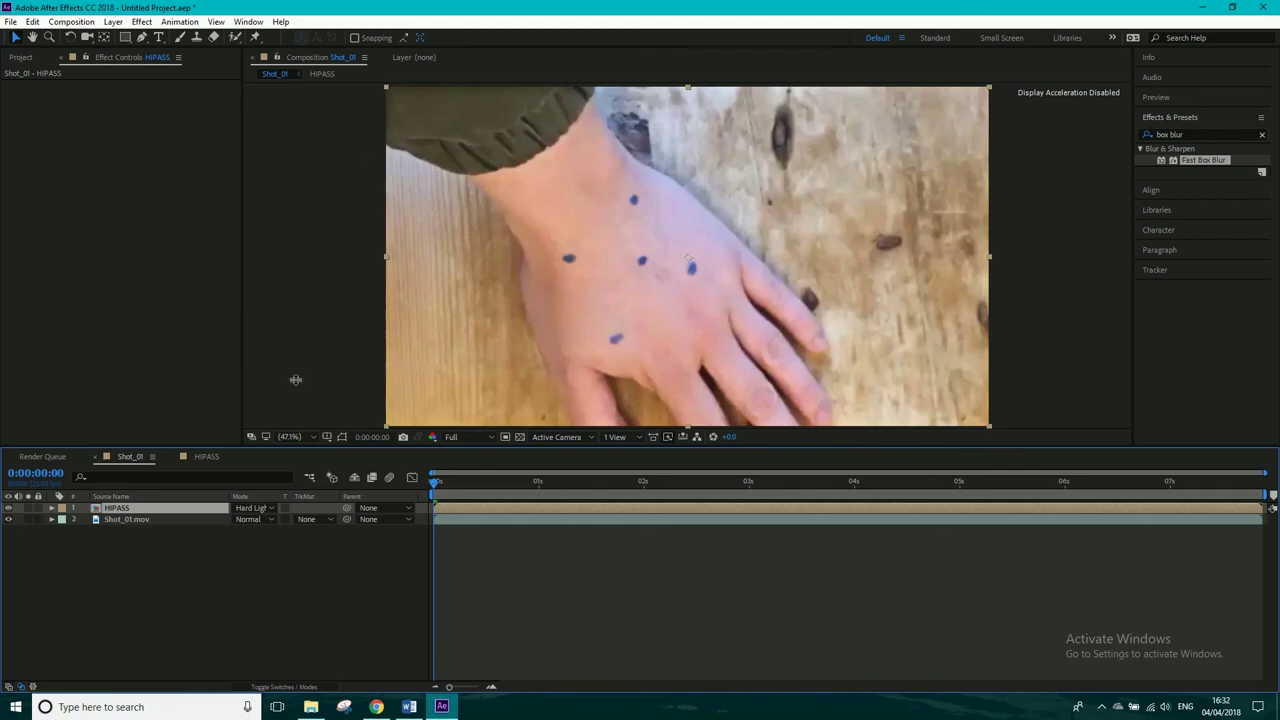
pyautogui.click(144, 22)
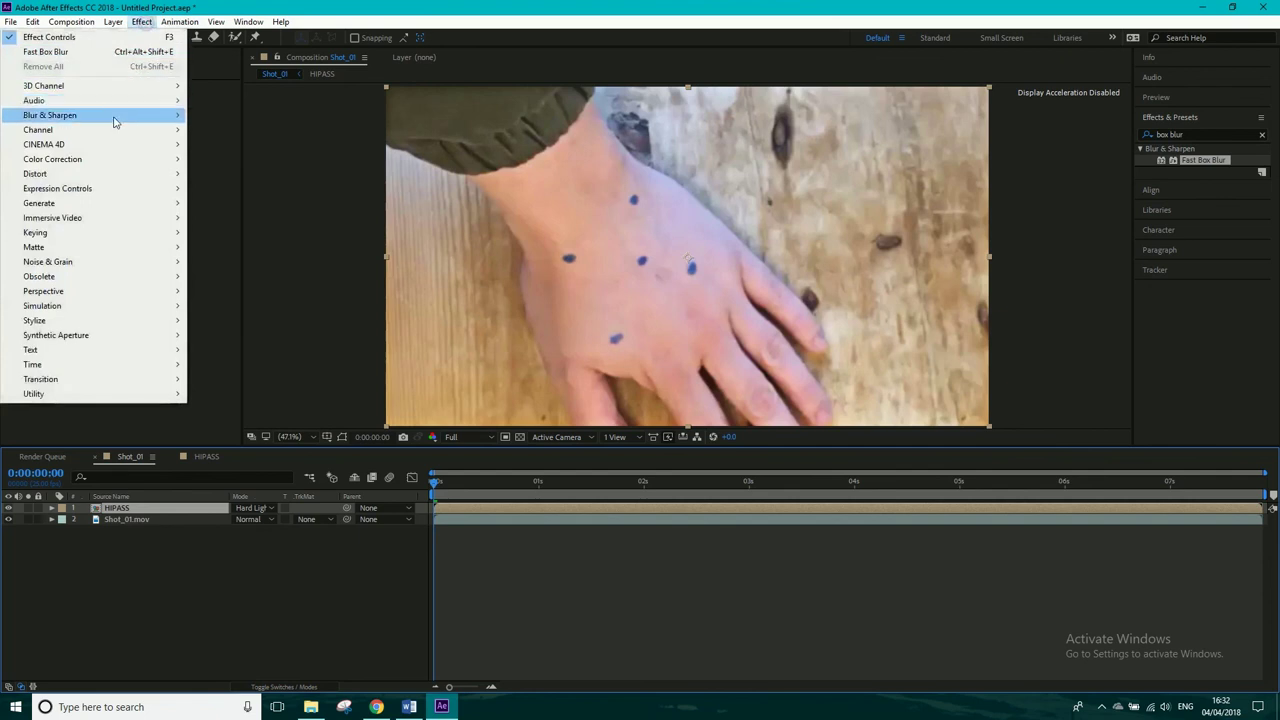
pyautogui.moveTo(114, 117)
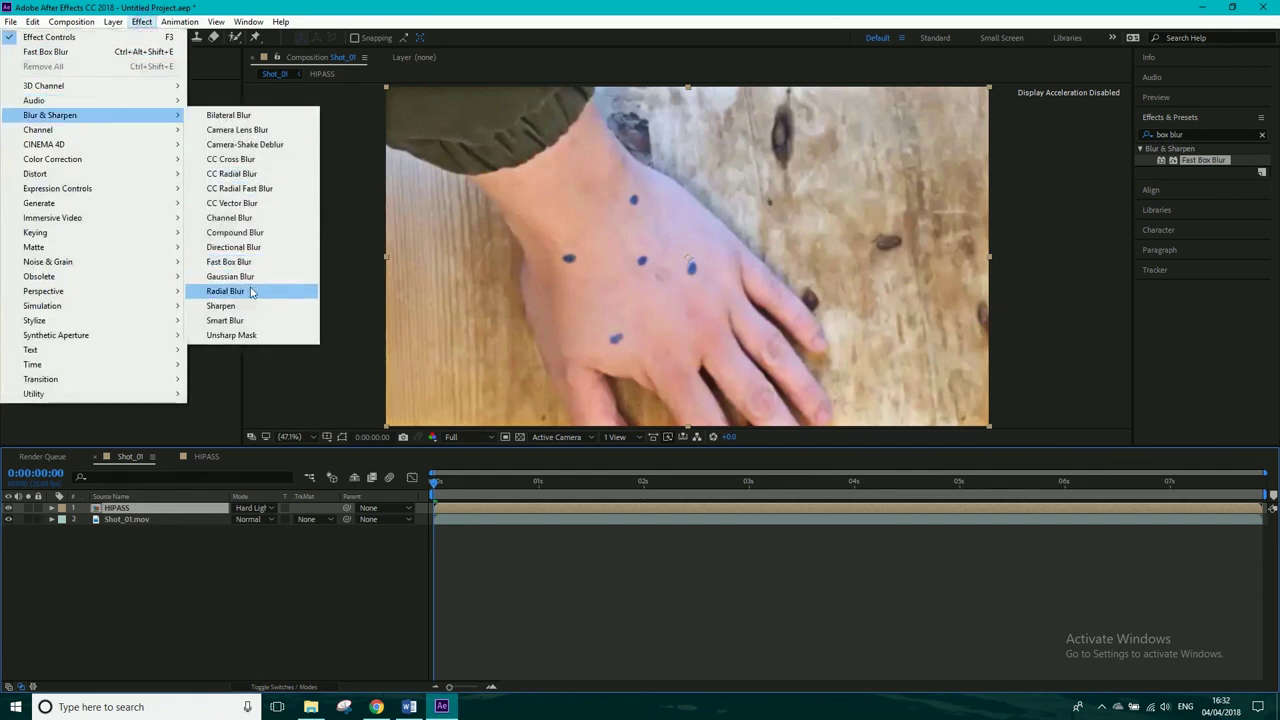
pyautogui.click(233, 571)
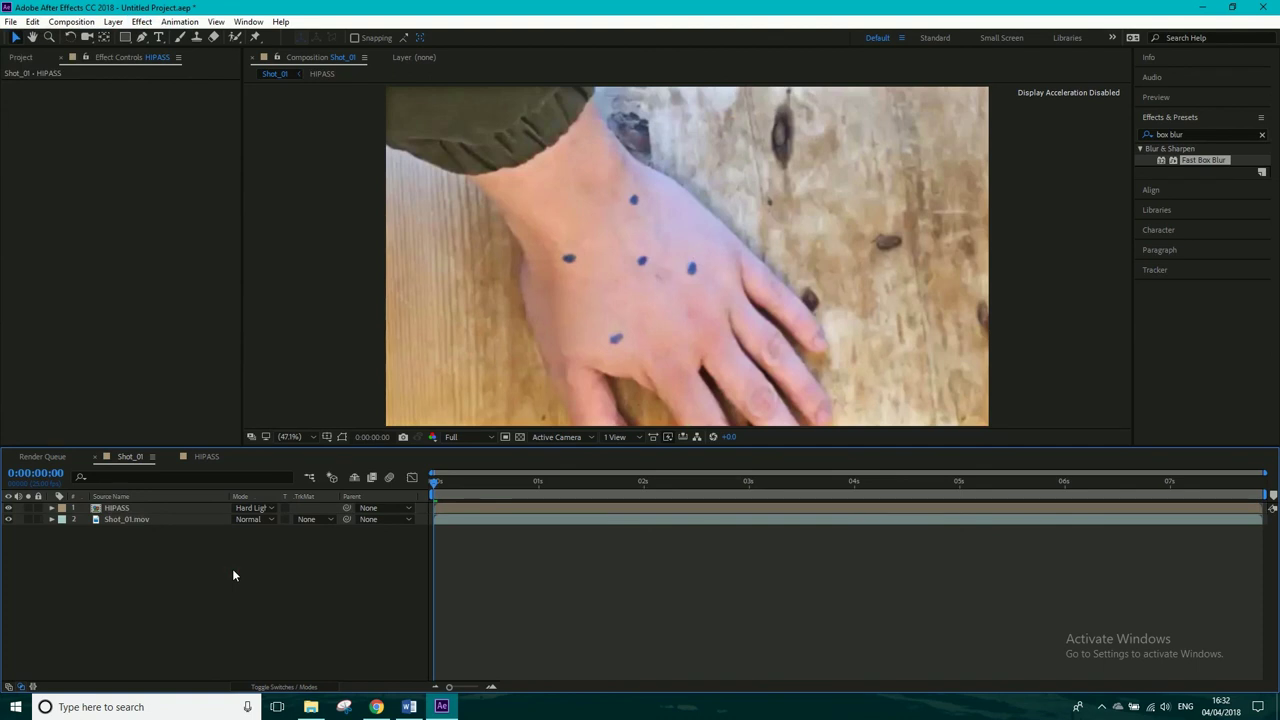
# - In HIPASS, enable Repeat Edge Pixels on Fast Box Blur, then go back to Shot_01
pyautogui.click(200, 456)
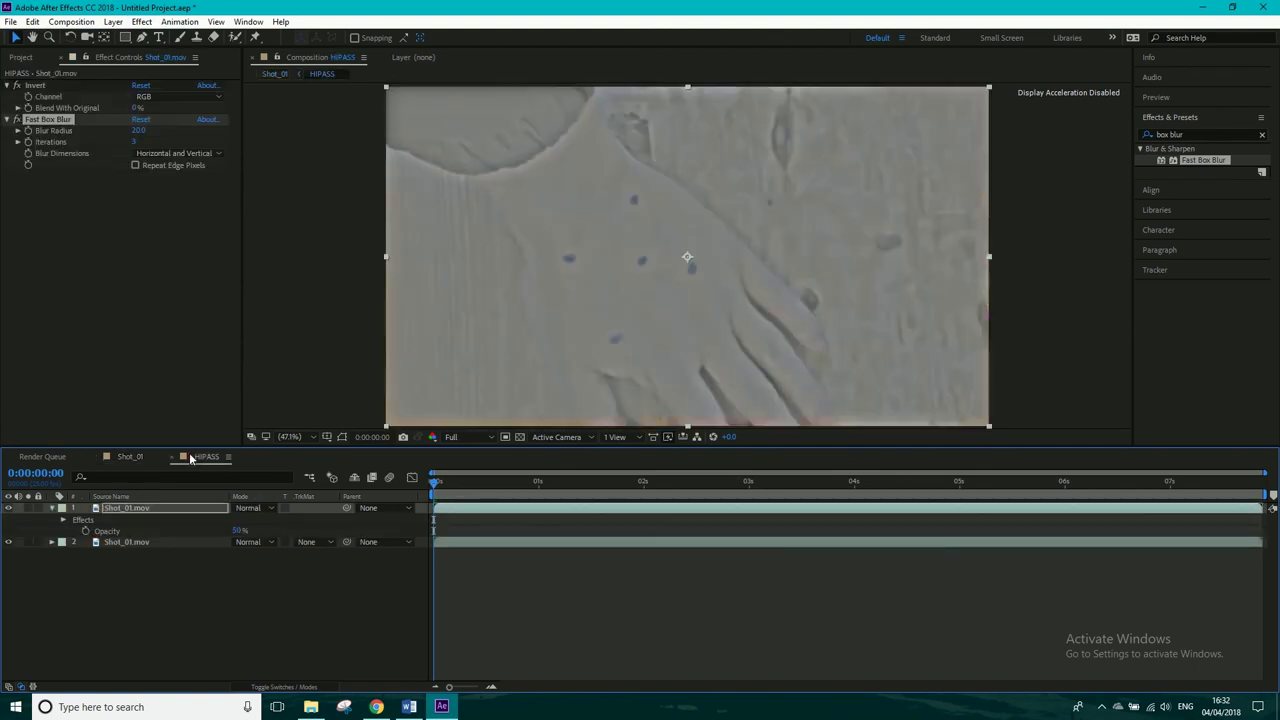
pyautogui.click(136, 166)
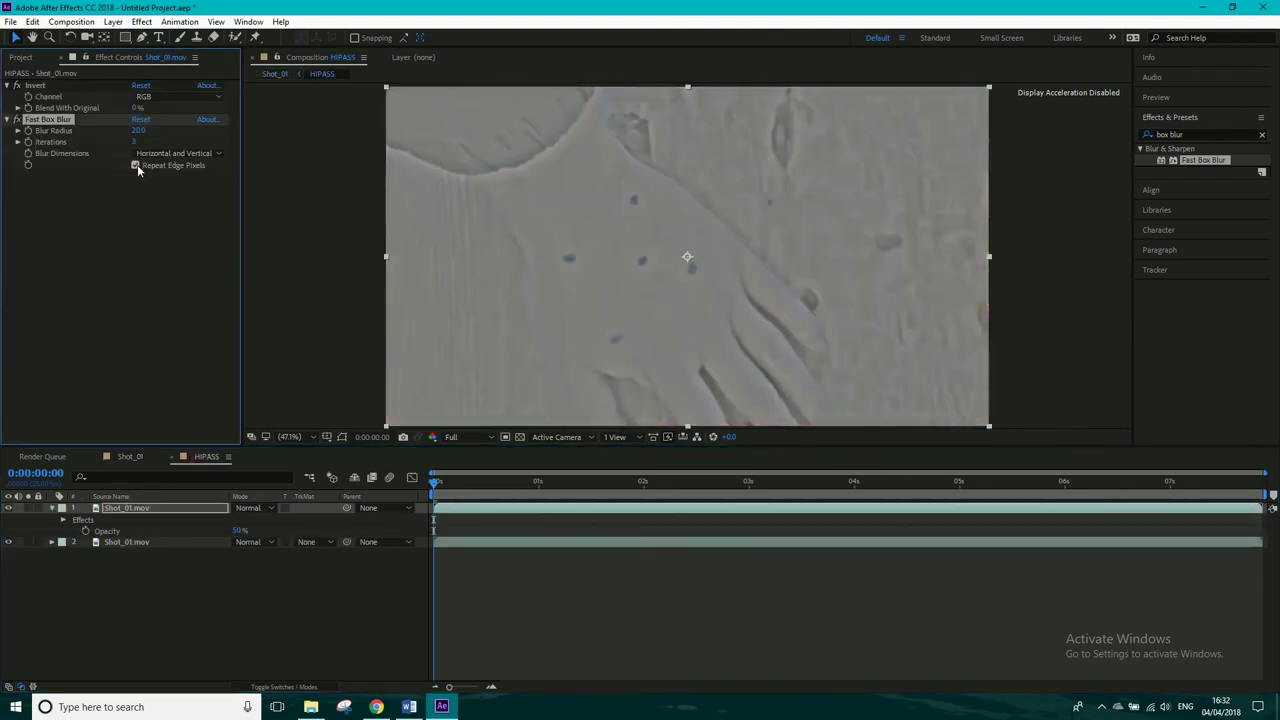
pyautogui.click(136, 166)
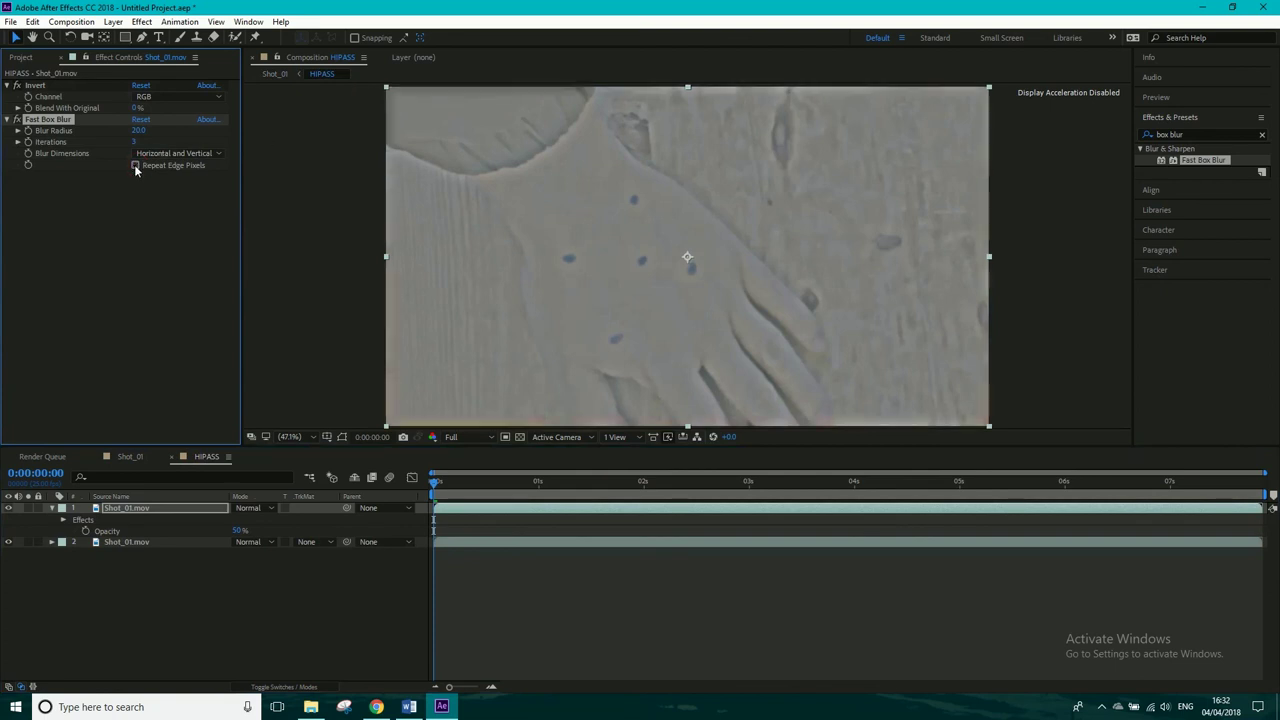
pyautogui.click(136, 166)
pyautogui.click(152, 457)
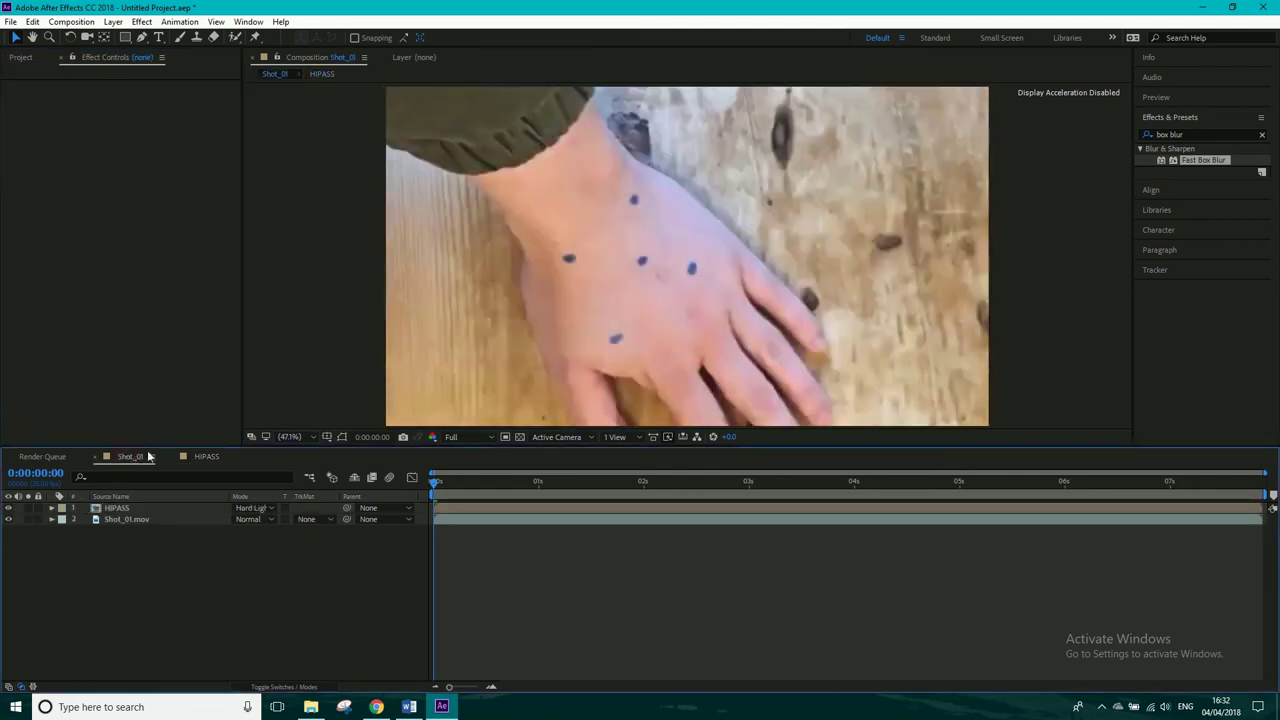